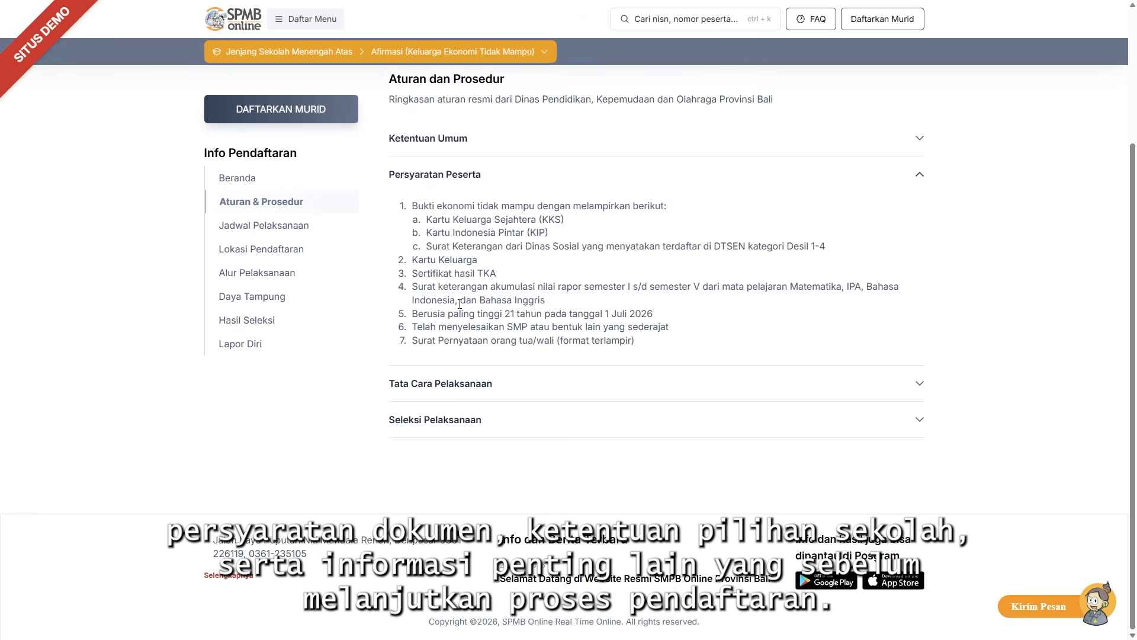
Review the Tata Cara Pelaksanaan and Seleksi Pelaksanaan rules for the Afirmasi (Keluarga Ekonomi Tidak Mampu) path
{"action": "left_click", "coordinate": [445, 385]}
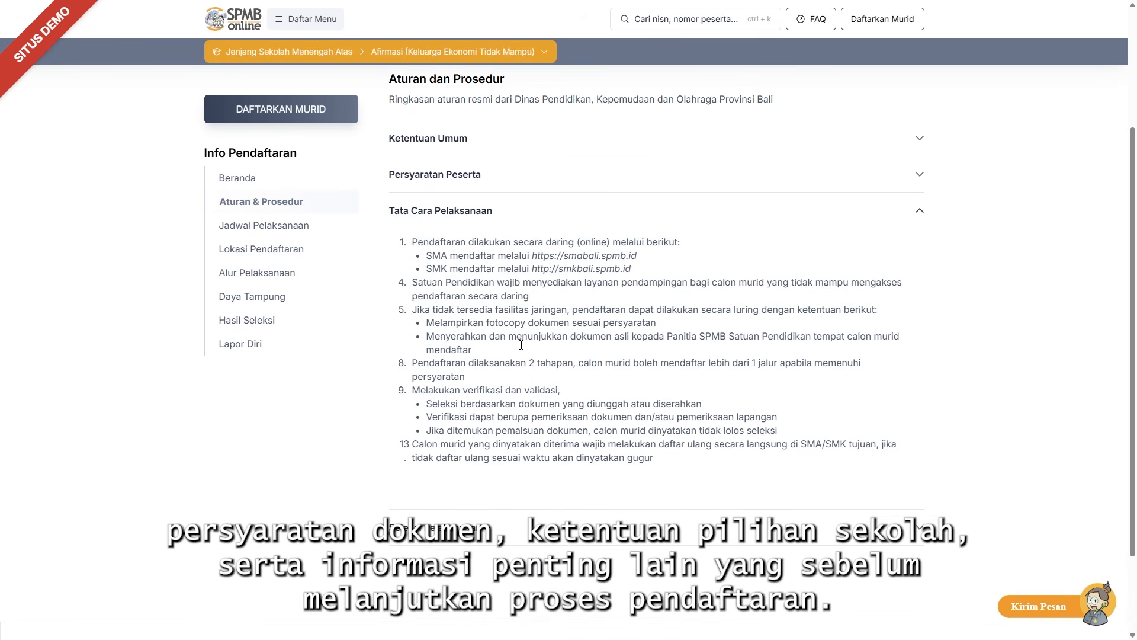
{"action": "left_click", "coordinate": [432, 527]}
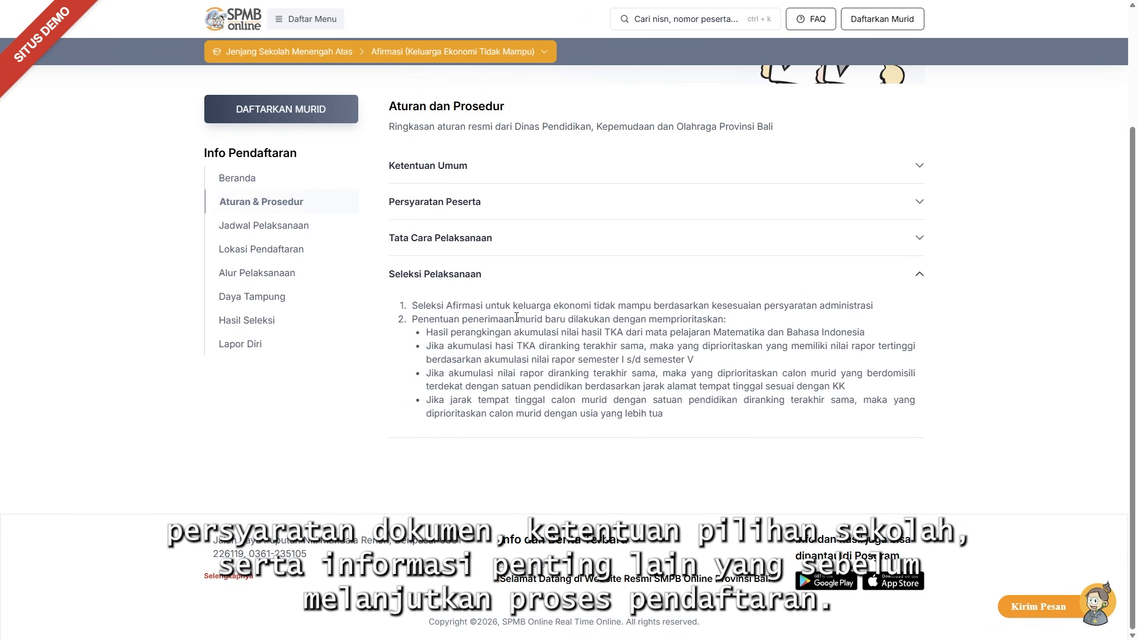
Return to the Afirmasi path's Beranda page and open the student registration form
{"action": "left_click", "coordinate": [245, 180]}
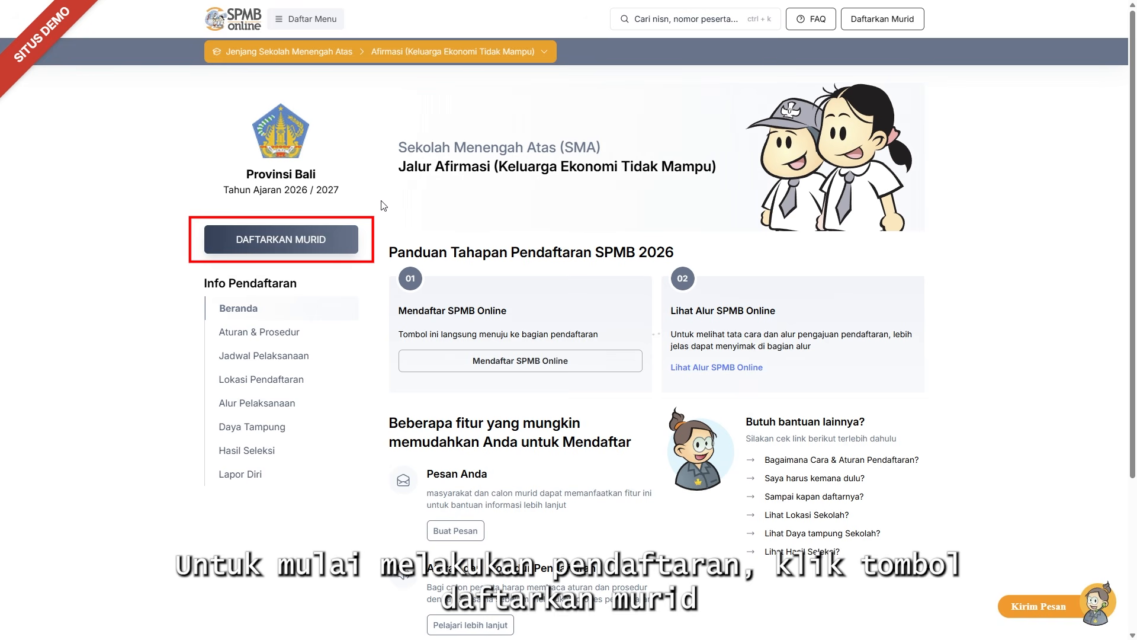
{"action": "left_click", "coordinate": [305, 242]}
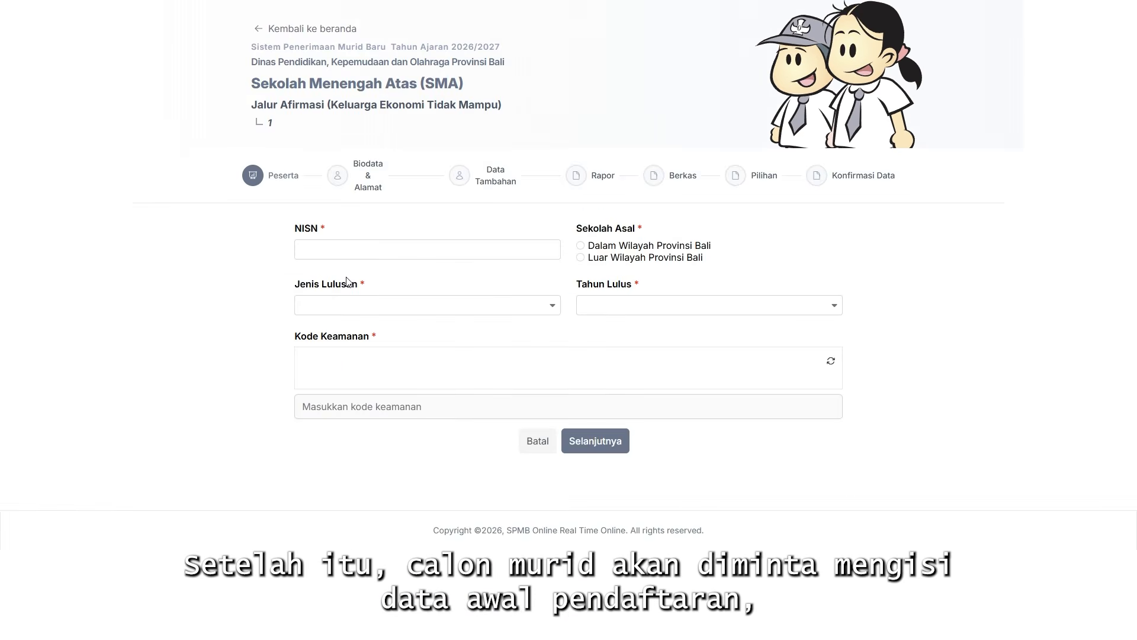
Enter the student's NISN, choose Dalam Wilayah Provinsi Bali, graduate type Reguler and graduation year 2026, and fill in the displayed security code
{"action": "left_click", "coordinate": [356, 248]}
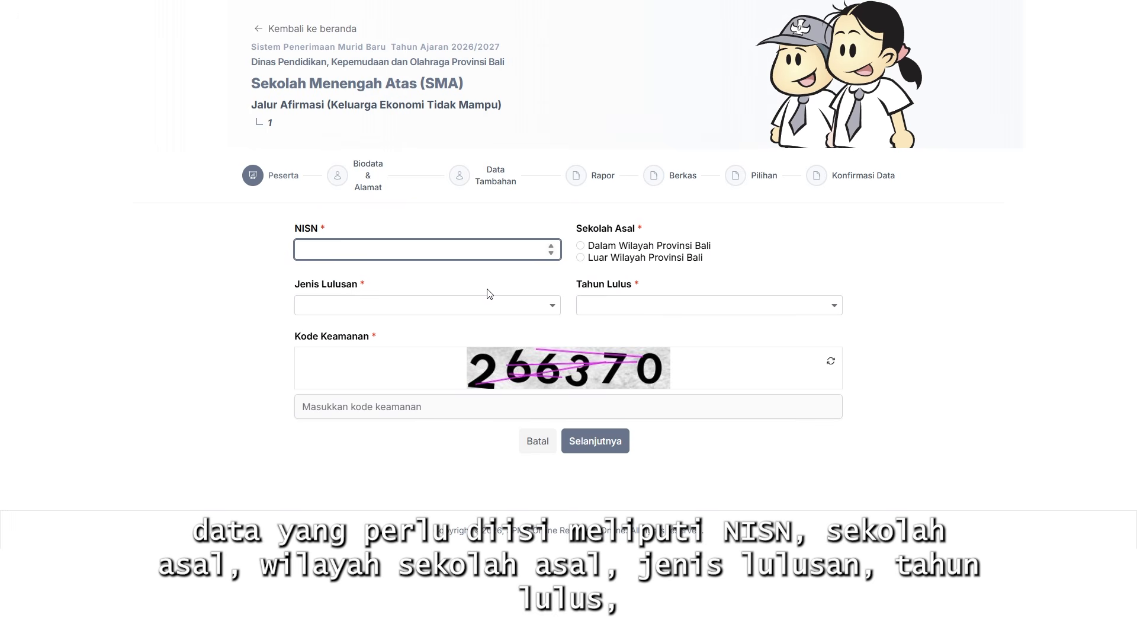
{"action": "type", "text": "3333333337"}
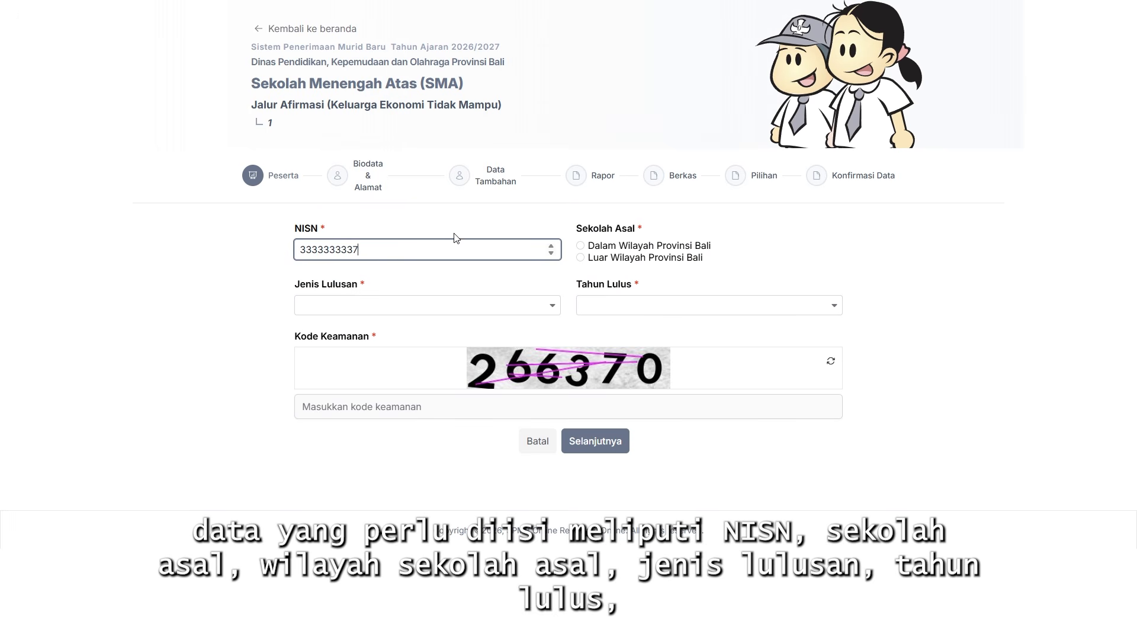
{"action": "left_click", "coordinate": [604, 246]}
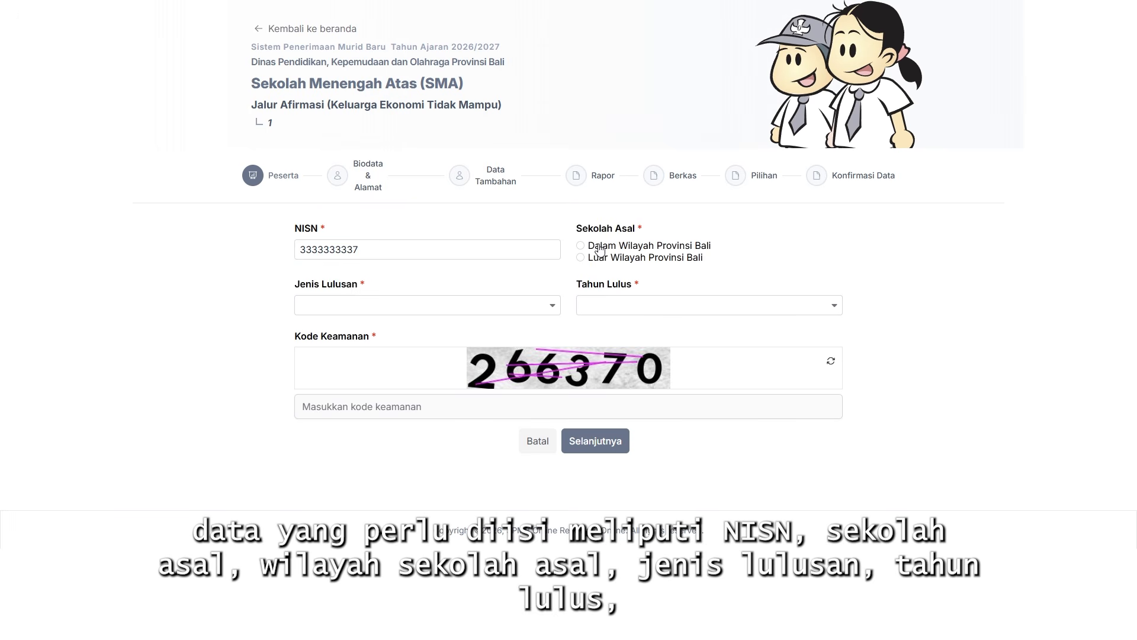
{"action": "left_click", "coordinate": [440, 315]}
{"action": "left_click", "coordinate": [367, 327]}
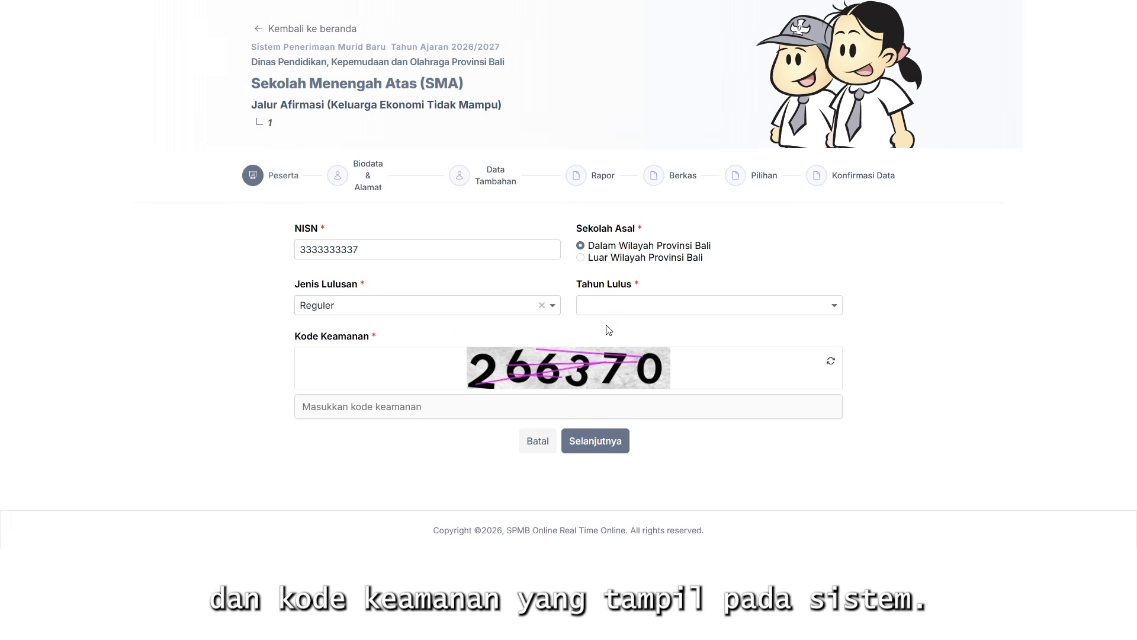
{"action": "left_click", "coordinate": [641, 310]}
{"action": "left_click", "coordinate": [605, 324]}
{"action": "left_click", "coordinate": [460, 405]}
{"action": "type", "text": "266370"}
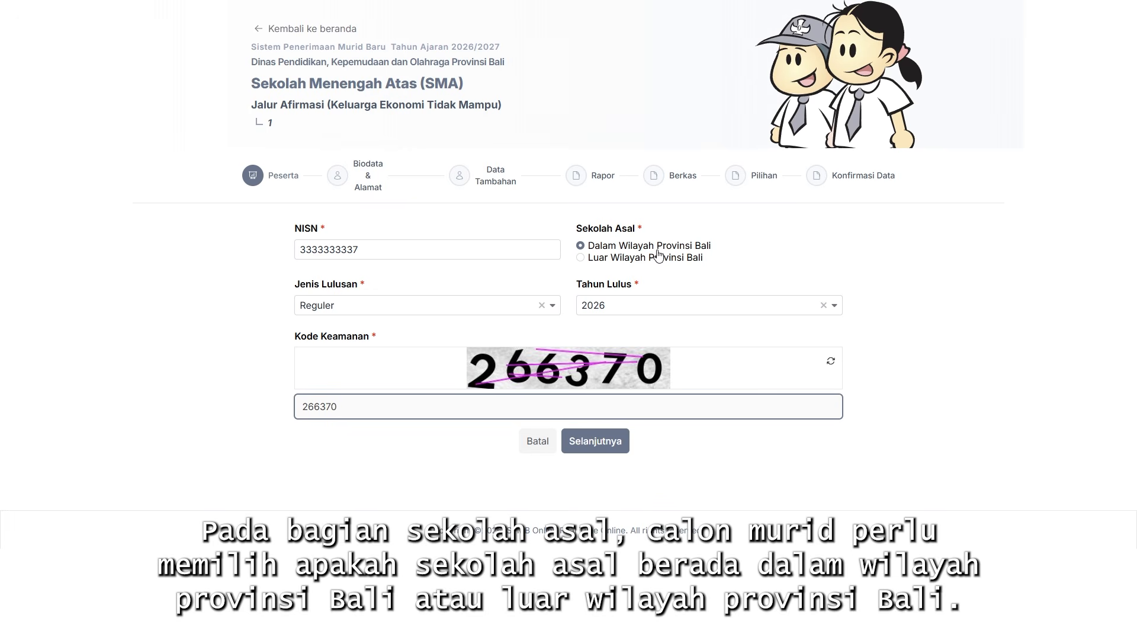
Switch the school of origin to Luar Wilayah Provinsi Bali and back to Dalam Wilayah Provinsi Bali, and submit the participant data
{"action": "left_click", "coordinate": [628, 259]}
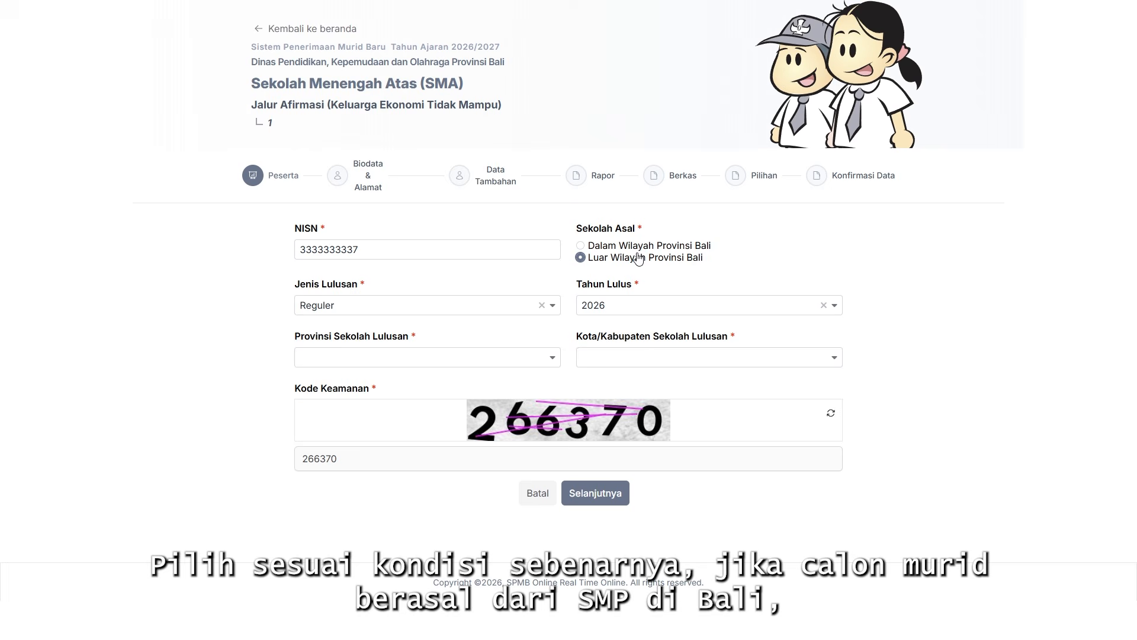
{"action": "left_click", "coordinate": [624, 249]}
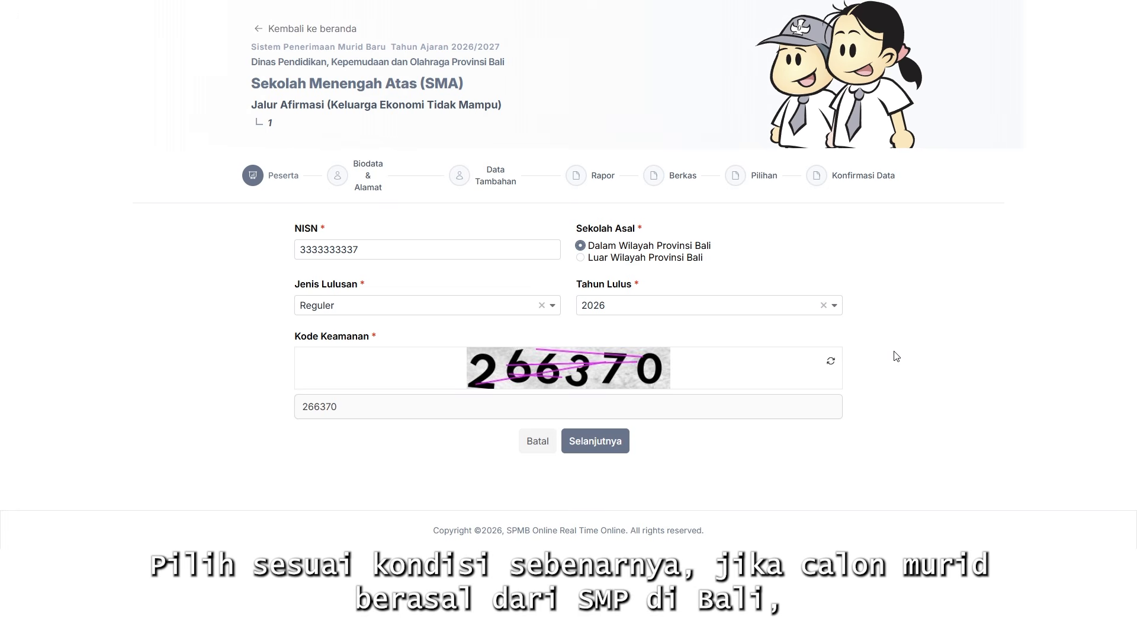
{"action": "left_click", "coordinate": [612, 448]}
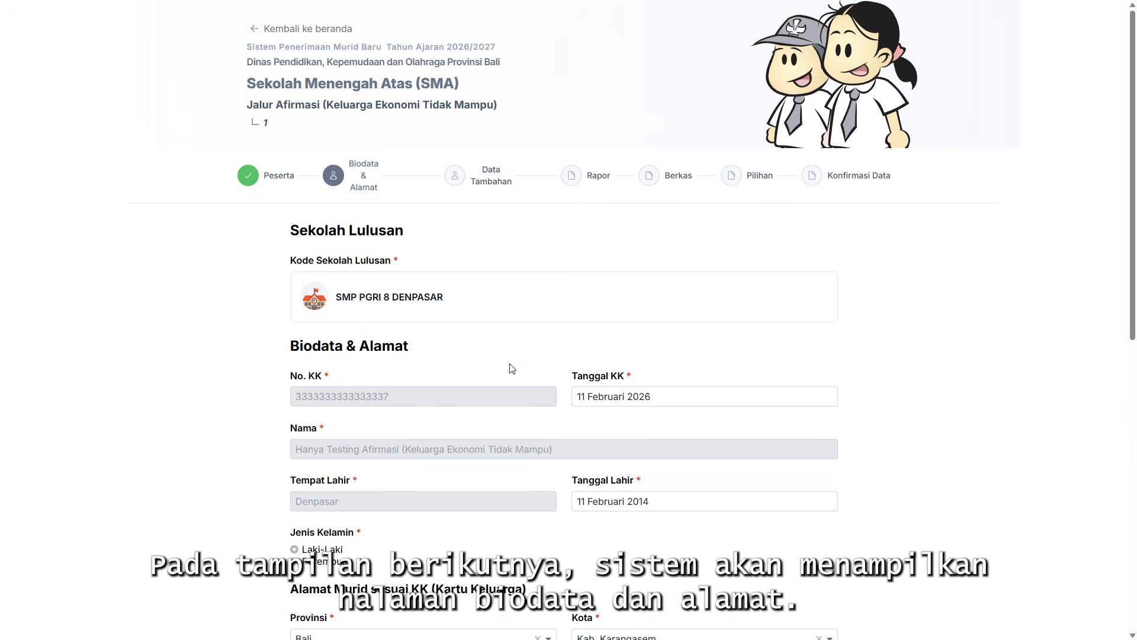
Review the student's graduating school, family card, name, birth and gender data in the Biodata & Alamat form
{"action": "scroll", "coordinate": [507, 321], "scroll_direction": "down", "scroll_amount": 3}
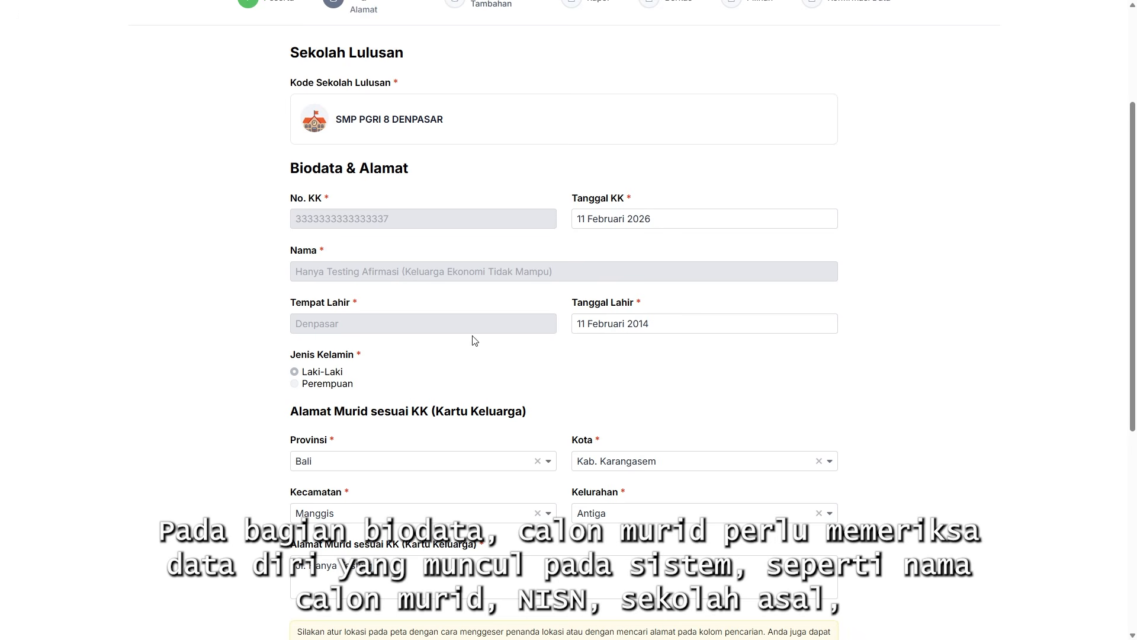
{"action": "scroll", "coordinate": [504, 332], "scroll_direction": "down", "scroll_amount": 1}
{"action": "scroll", "coordinate": [617, 290], "scroll_direction": "down", "scroll_amount": 1}
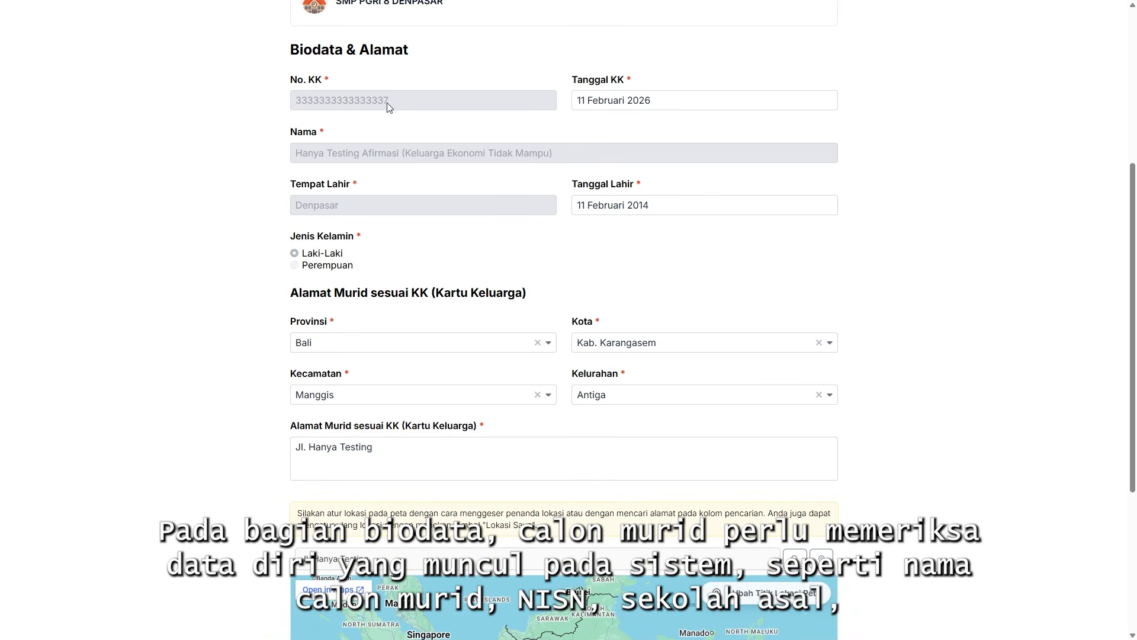
{"action": "scroll", "coordinate": [507, 214], "scroll_direction": "up", "scroll_amount": 3}
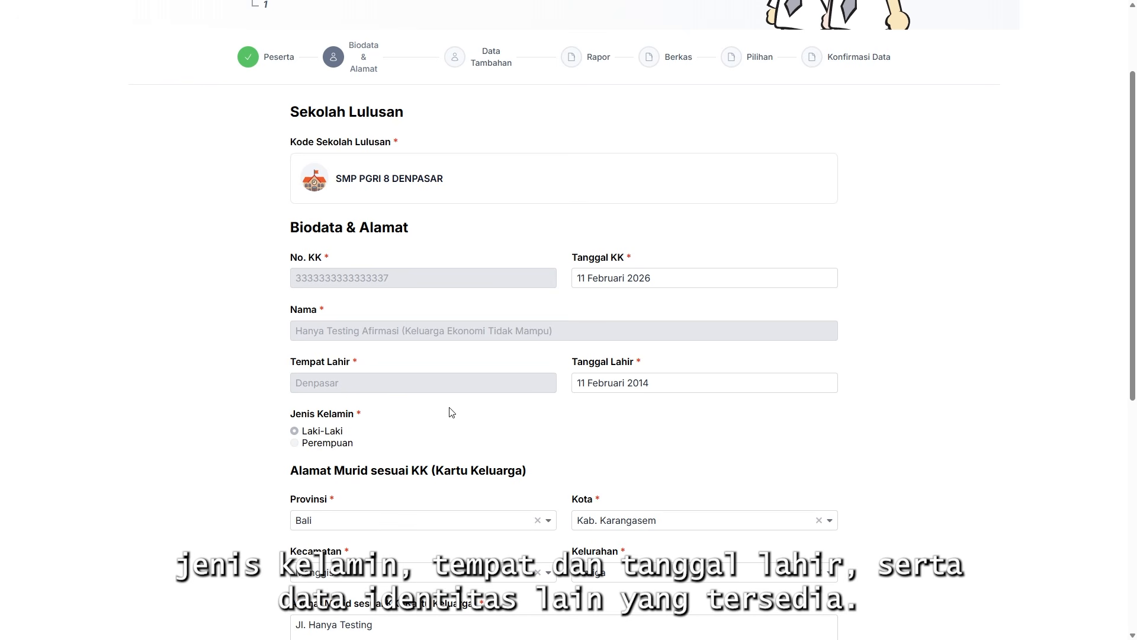
{"action": "scroll", "coordinate": [449, 412], "scroll_direction": "down", "scroll_amount": 2}
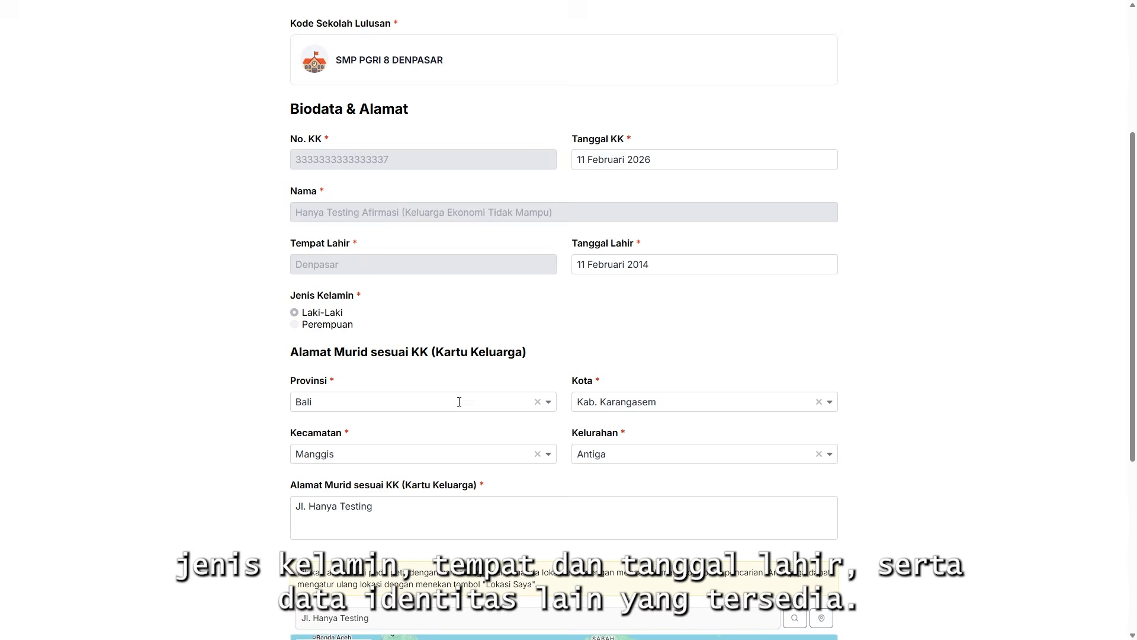
{"action": "scroll", "coordinate": [423, 429], "scroll_direction": "down", "scroll_amount": 2}
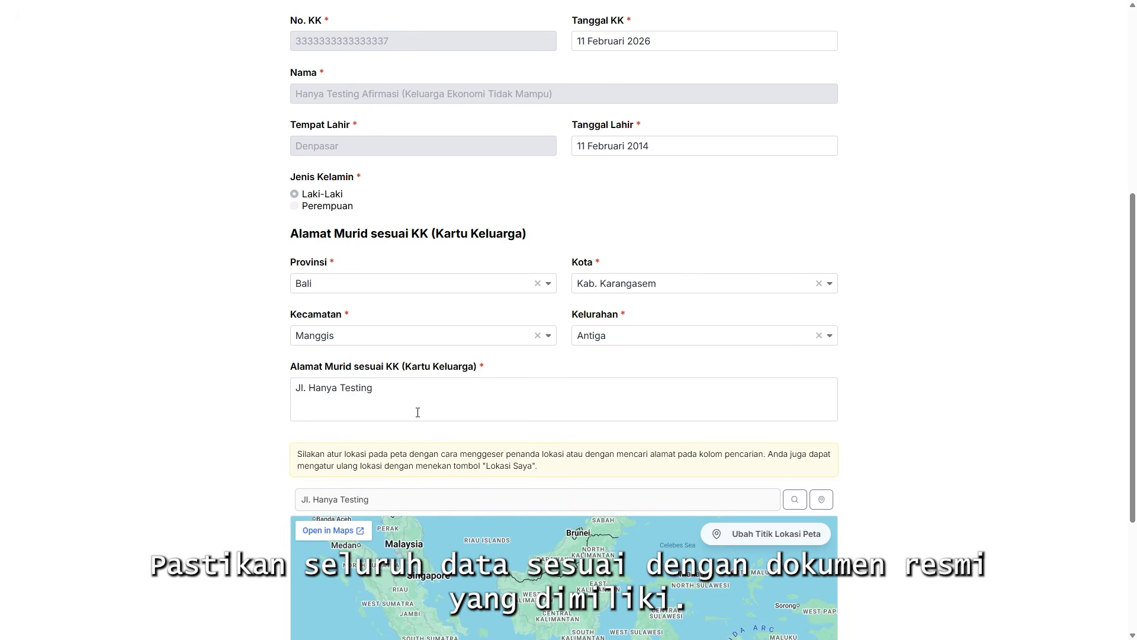
{"action": "scroll", "coordinate": [418, 411], "scroll_direction": "down", "scroll_amount": 1}
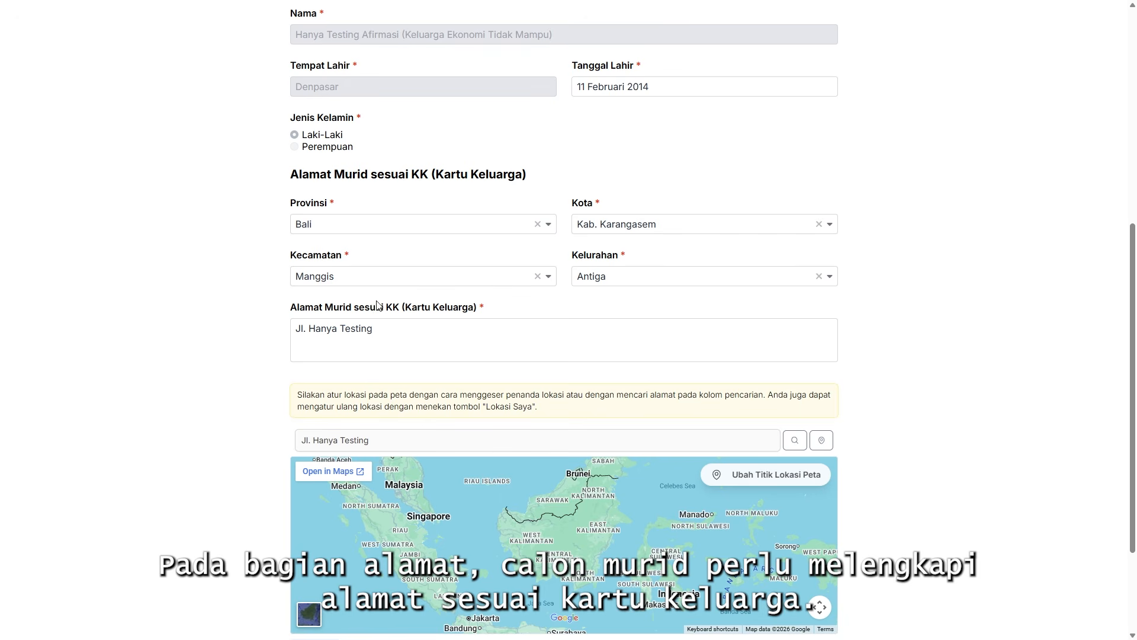
Check the birth date, province, city, district, village and full address fields, keeping their current entries
{"action": "left_click", "coordinate": [432, 231]}
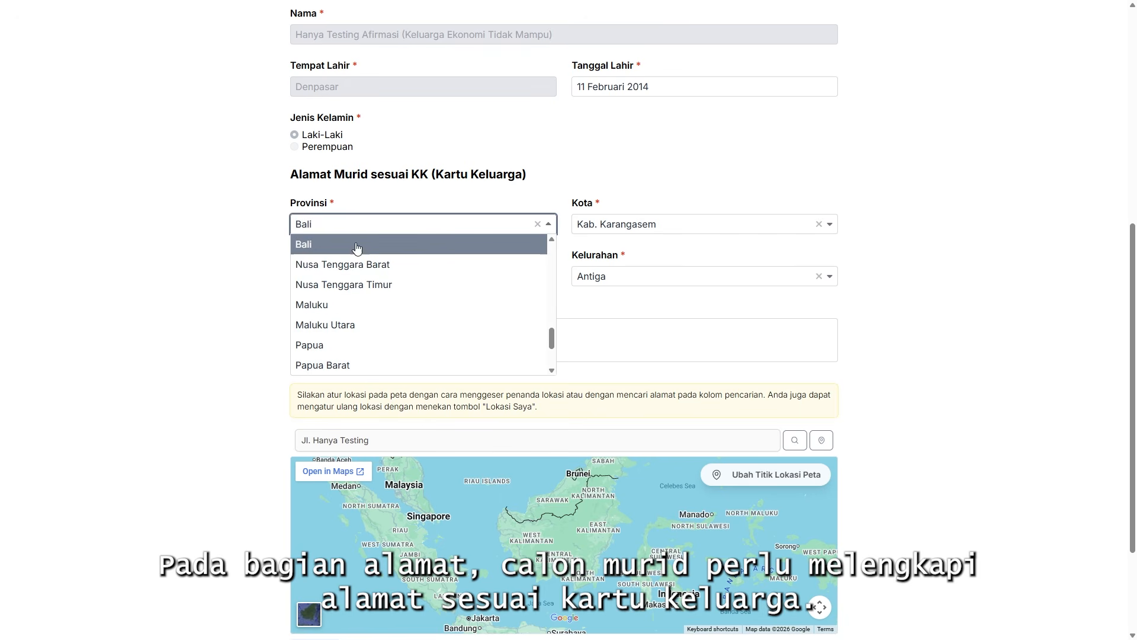
{"action": "left_click", "coordinate": [637, 225]}
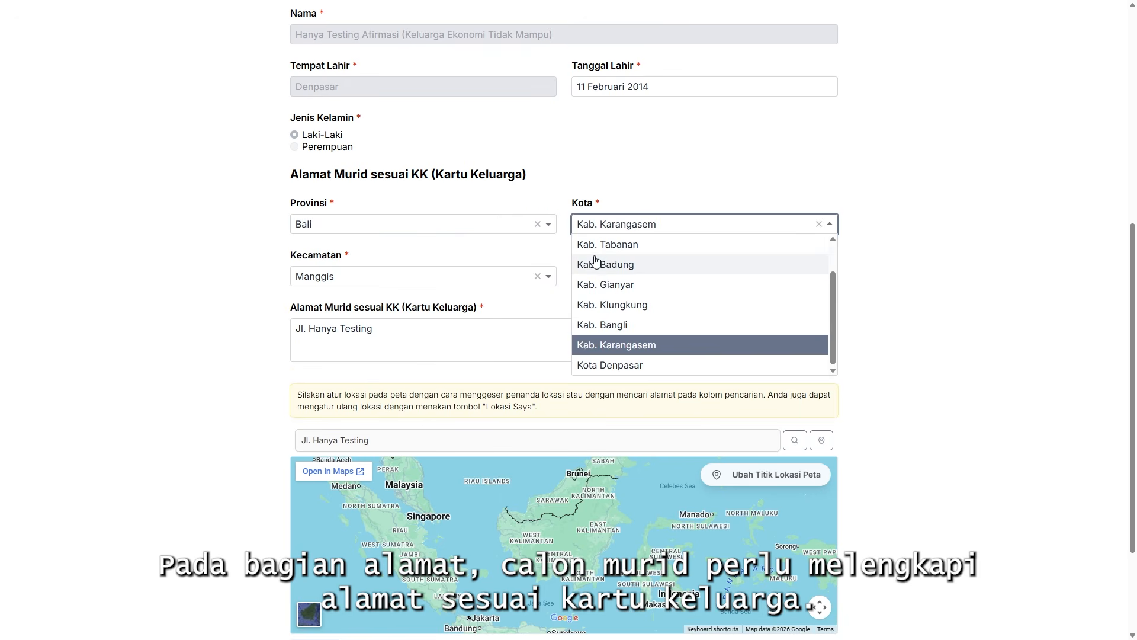
{"action": "left_click", "coordinate": [631, 119]}
{"action": "left_click", "coordinate": [637, 86]}
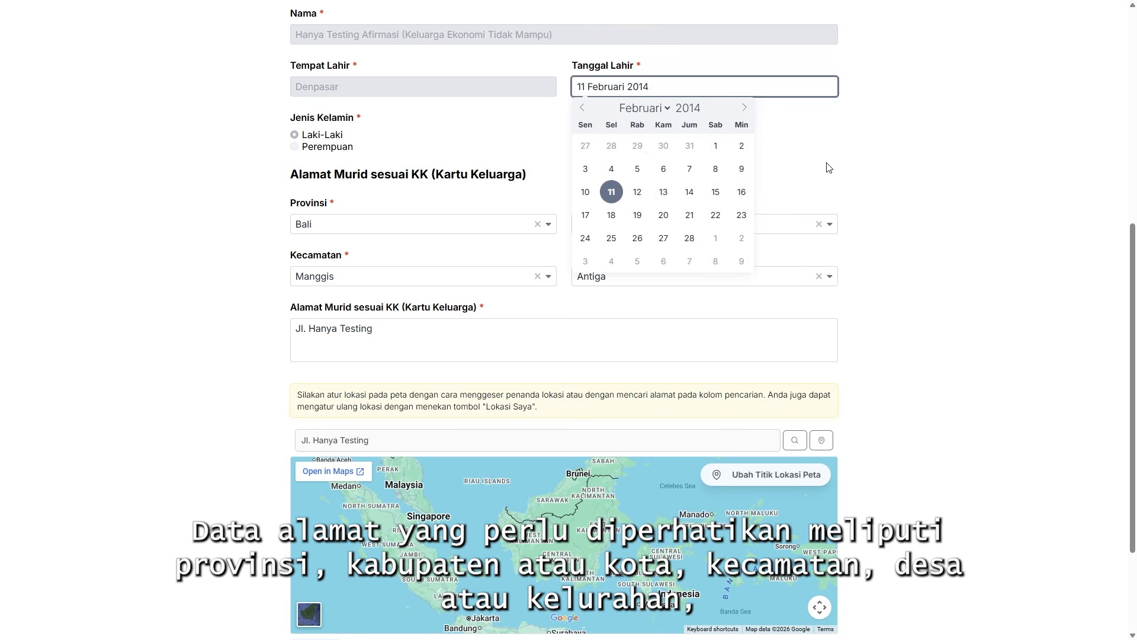
{"action": "left_click", "coordinate": [681, 276]}
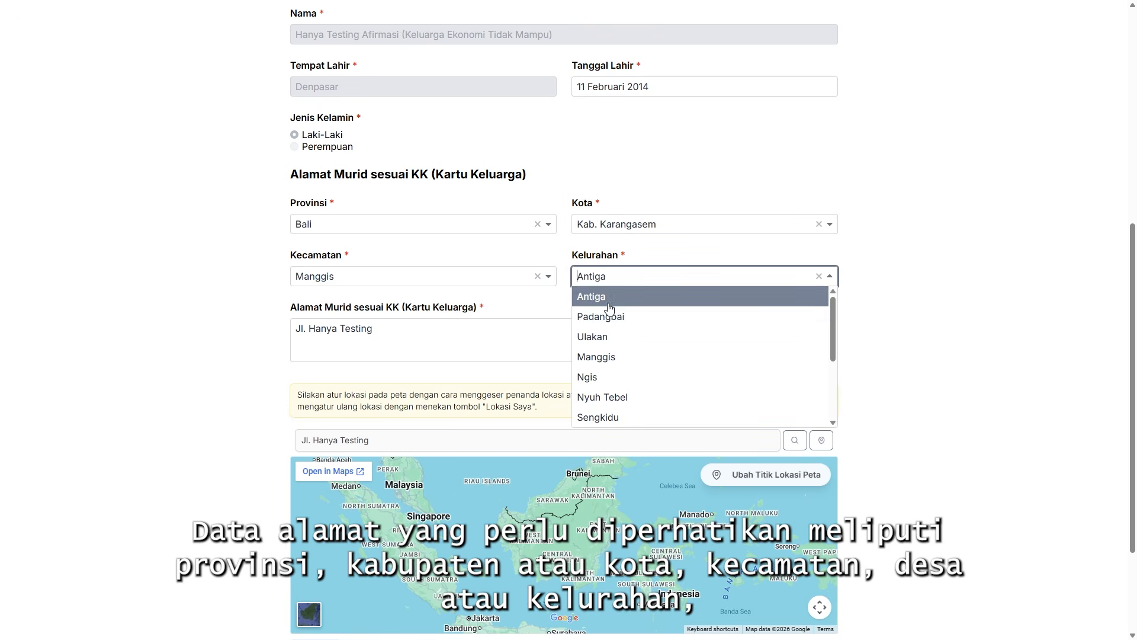
{"action": "left_click", "coordinate": [388, 228]}
{"action": "left_click", "coordinate": [624, 222]}
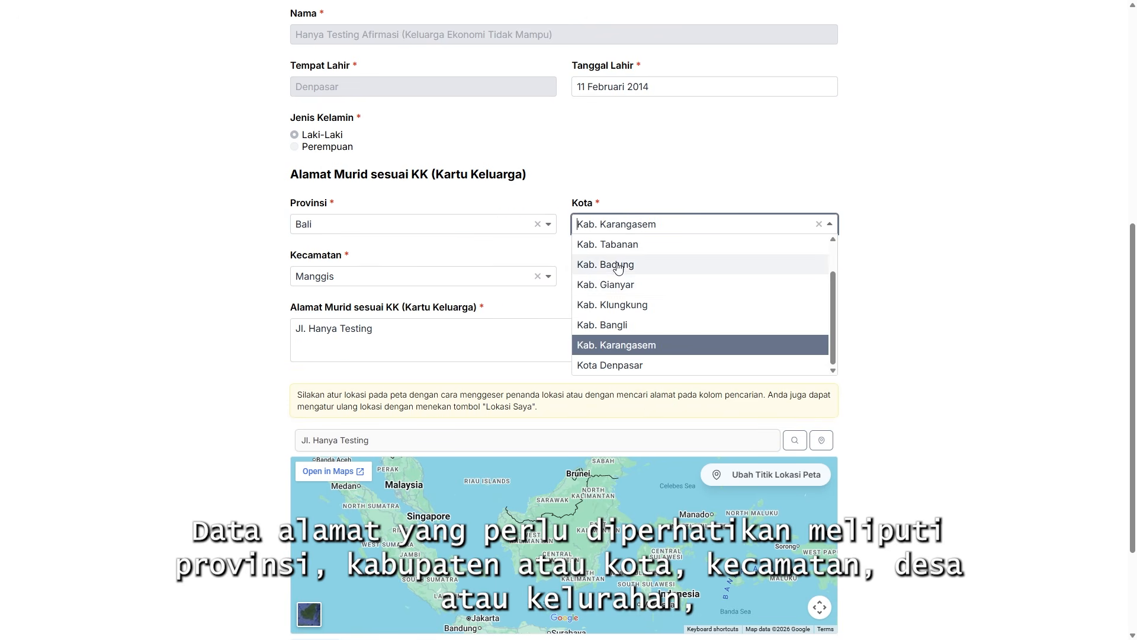
{"action": "left_click", "coordinate": [422, 277]}
{"action": "left_click", "coordinate": [608, 277]}
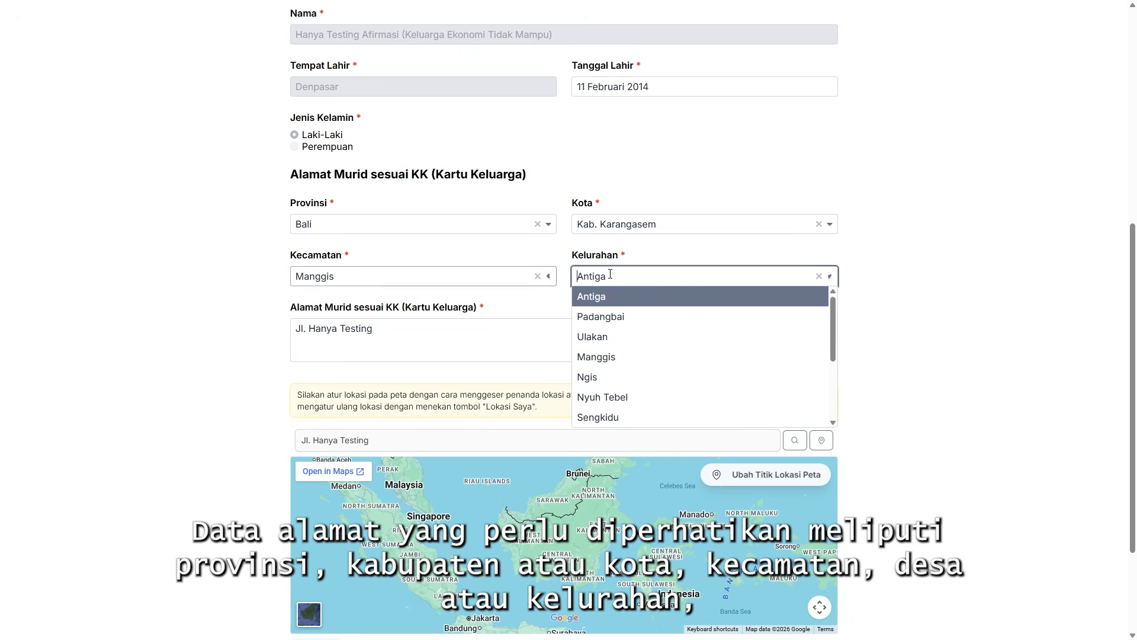
{"action": "left_click", "coordinate": [423, 333]}
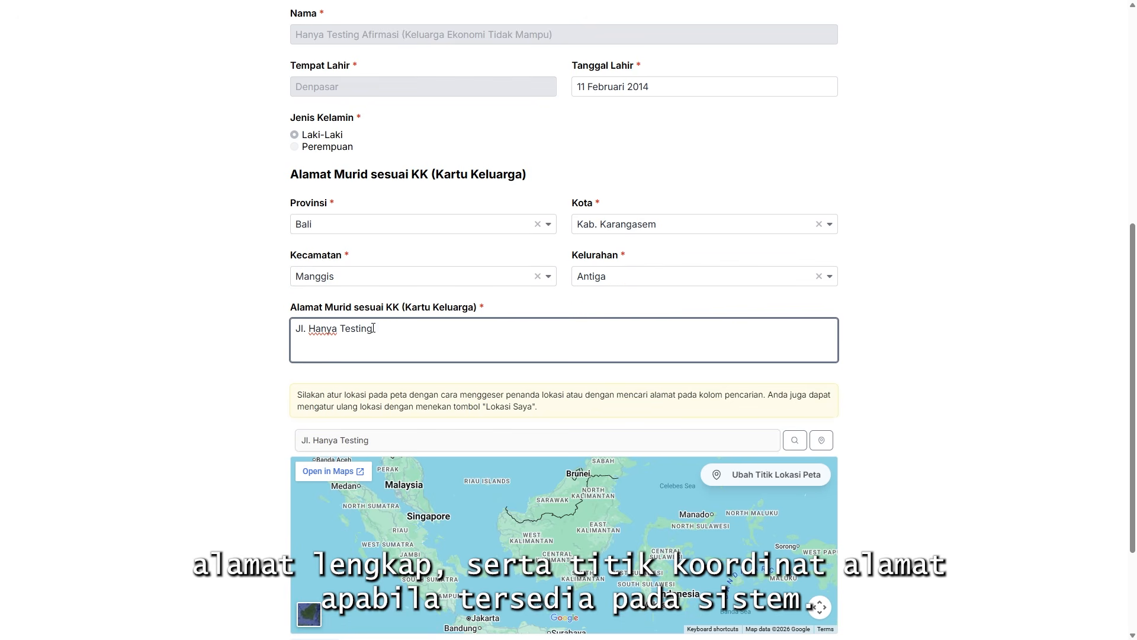
{"action": "left_click", "coordinate": [249, 374]}
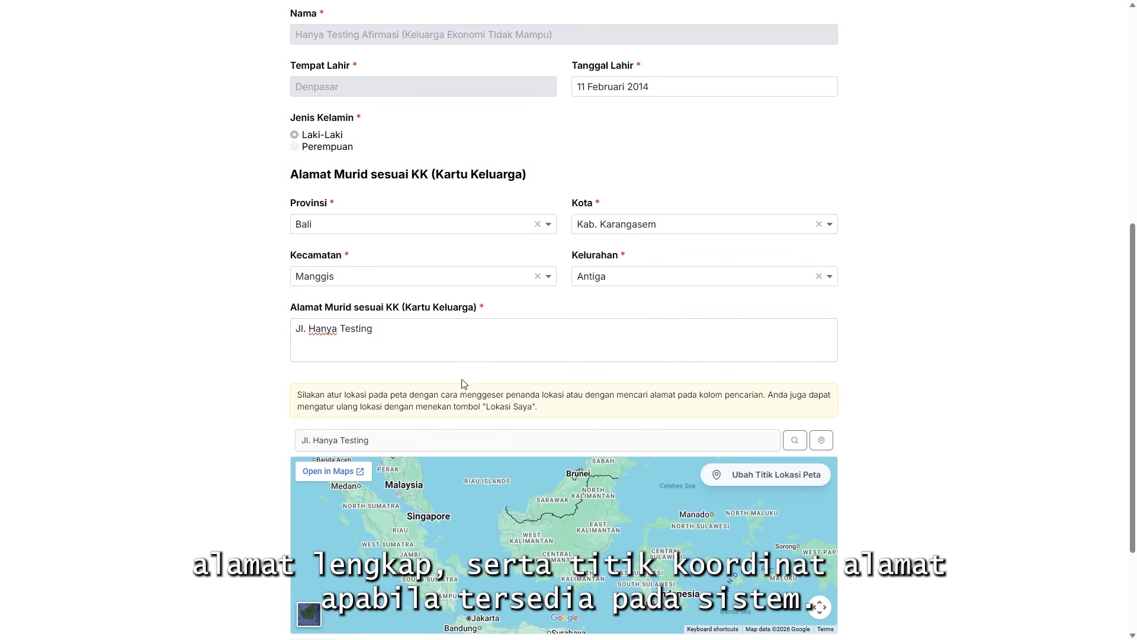
Set the map to the current location, shift the marker slightly to the northeast, and continue to the Data Tambahan stage
{"action": "scroll", "coordinate": [464, 384], "scroll_direction": "down", "scroll_amount": 1}
{"action": "left_click", "coordinate": [477, 383]}
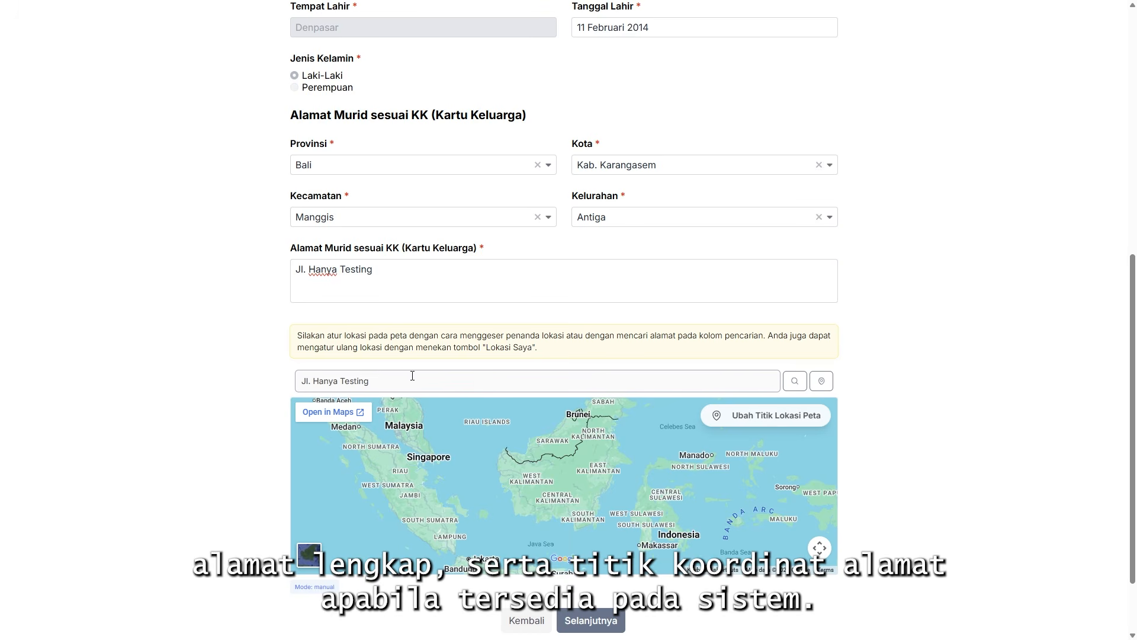
{"action": "left_click", "coordinate": [821, 381]}
{"action": "mouse_move", "coordinate": [565, 476]}
{"action": "left_mouse_down"}
{"action": "mouse_move", "coordinate": [594, 463]}
{"action": "mouse_move", "coordinate": [585, 458]}
{"action": "left_mouse_up"}
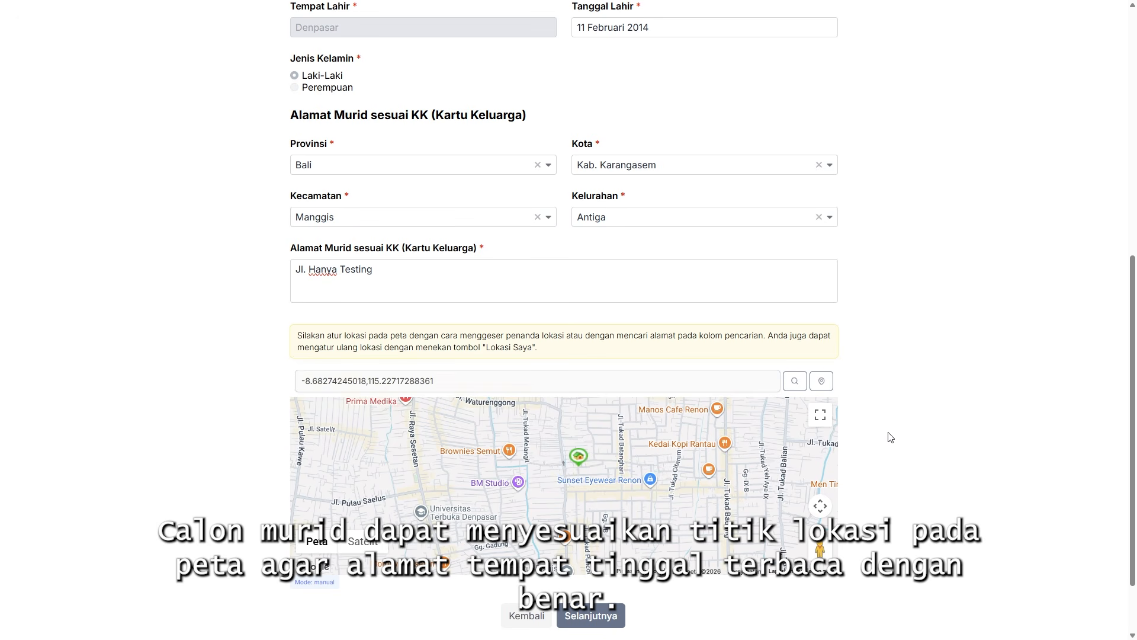
{"action": "scroll", "coordinate": [891, 437], "scroll_direction": "down", "scroll_amount": 2}
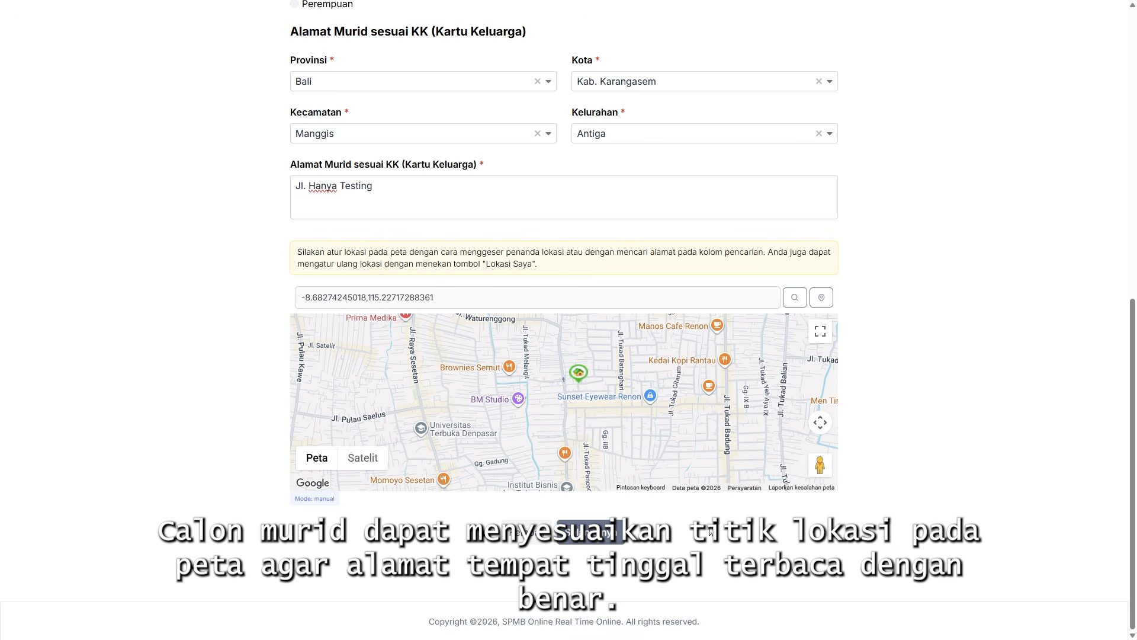
{"action": "left_click", "coordinate": [600, 536]}
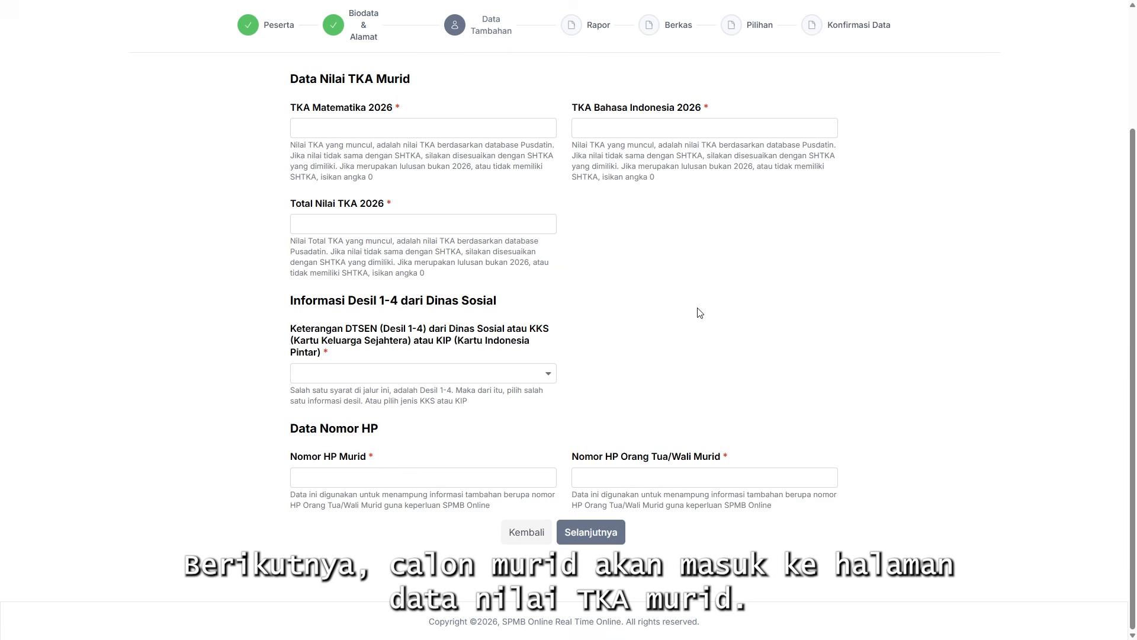
Read the note under TKA Matematika 2026 about the score source, adjusting it to the SHTKA, and when to fill in 0
{"action": "scroll", "coordinate": [1134, 236], "scroll_direction": "up", "scroll_amount": 3}
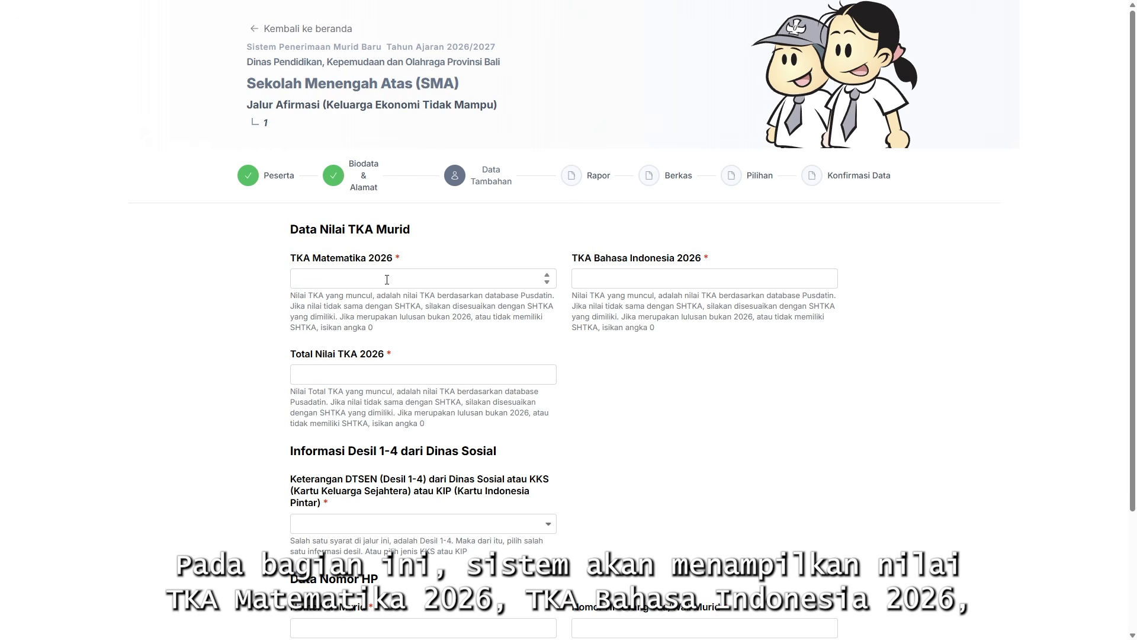
{"action": "left_click_drag", "start_coordinate": [291, 295], "coordinate": [515, 333]}
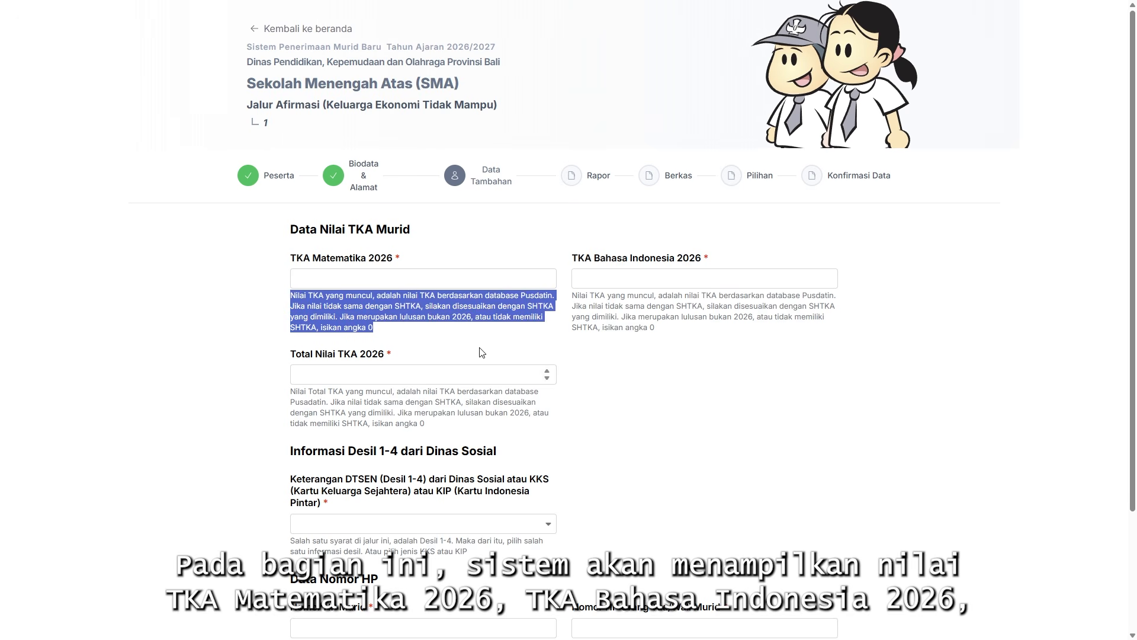
{"action": "left_click", "coordinate": [468, 320]}
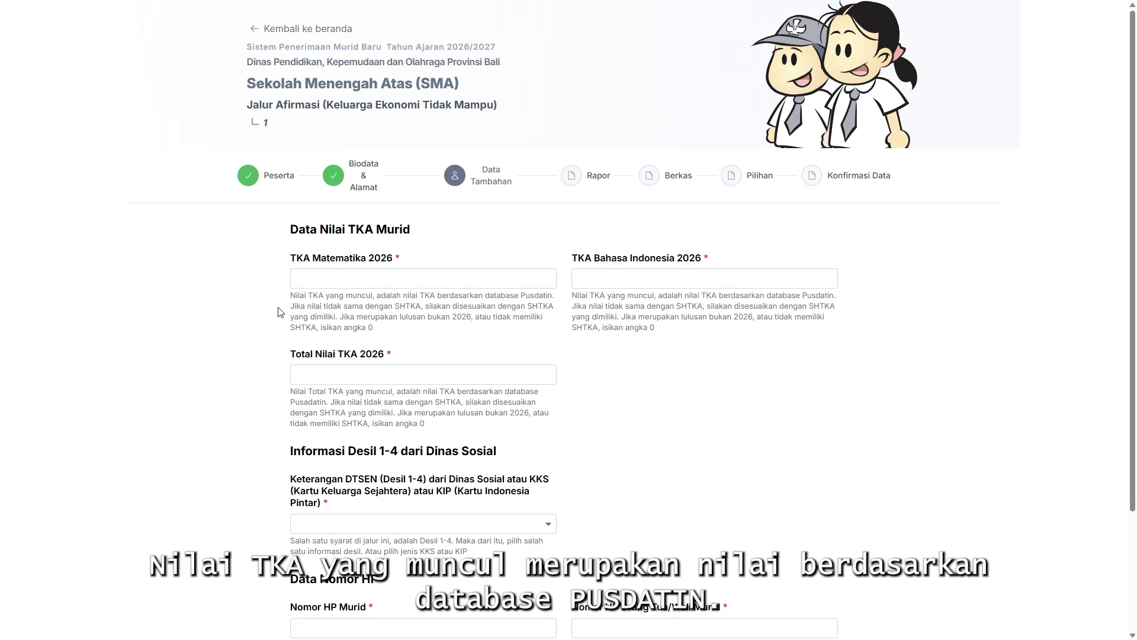
{"action": "left_click_drag", "start_coordinate": [291, 295], "coordinate": [554, 305]}
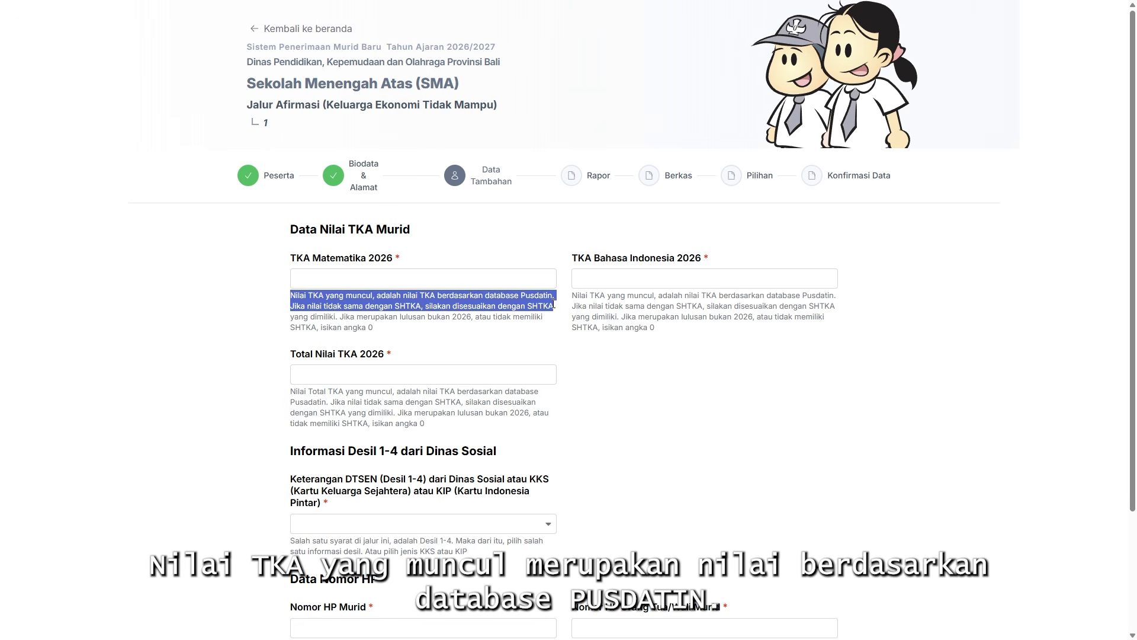
{"action": "left_click", "coordinate": [491, 333]}
{"action": "left_click_drag", "start_coordinate": [295, 307], "coordinate": [554, 308]}
{"action": "left_click_drag", "start_coordinate": [343, 316], "coordinate": [382, 327]}
{"action": "left_click", "coordinate": [491, 302]}
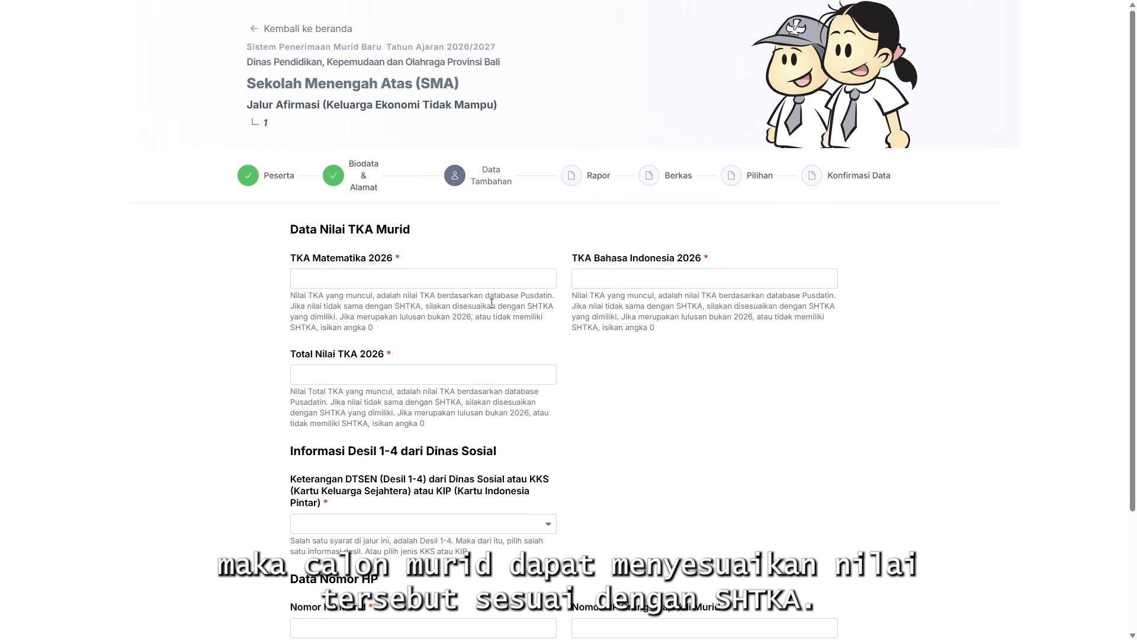
Enter 80 for each of TKA Matematika 2026, TKA Bahasa Indonesia 2026 and Total Nilai TKA 2026
{"action": "left_click", "coordinate": [388, 277]}
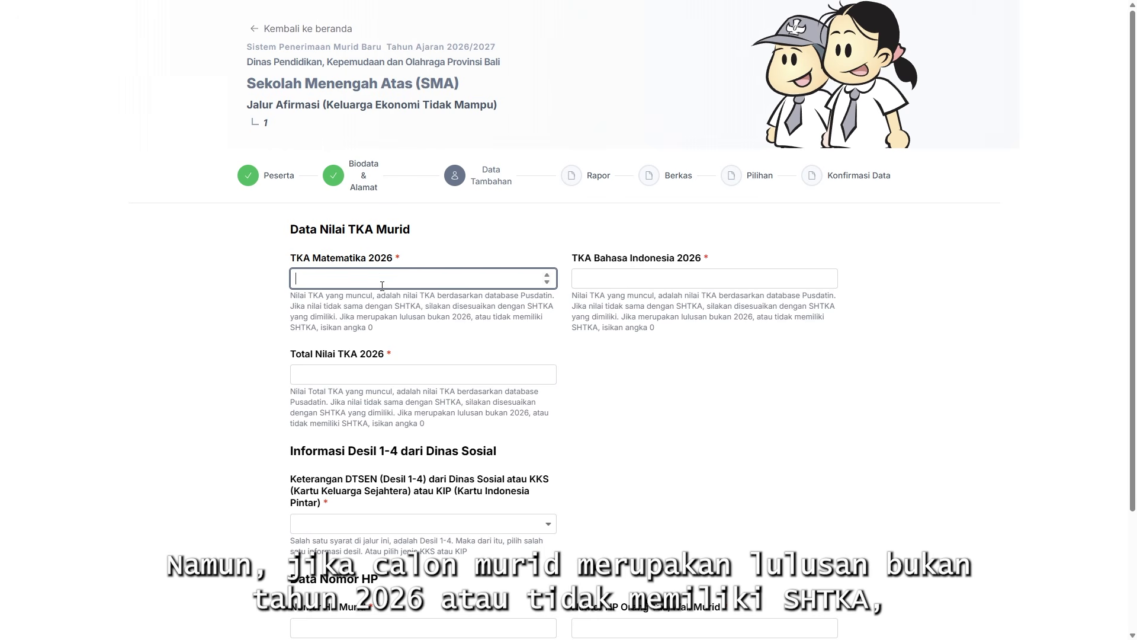
{"action": "type", "text": "80"}
{"action": "left_click", "coordinate": [593, 279]}
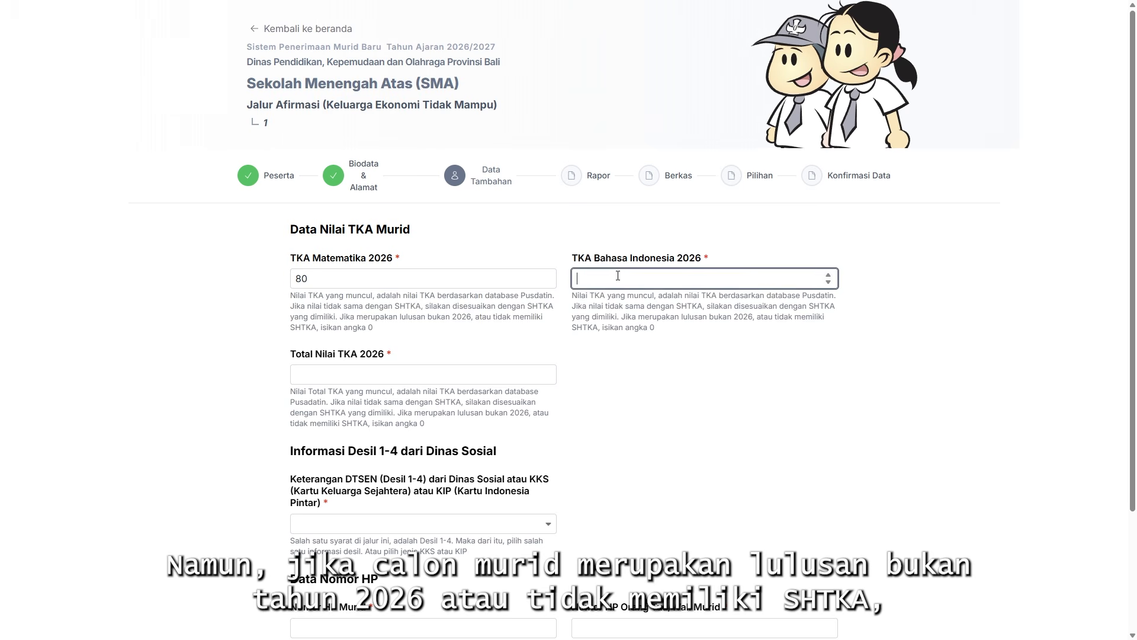
{"action": "type", "text": "80"}
{"action": "left_click", "coordinate": [397, 378]}
{"action": "type", "text": "80"}
{"action": "scroll", "coordinate": [432, 400], "scroll_direction": "down", "scroll_amount": 2}
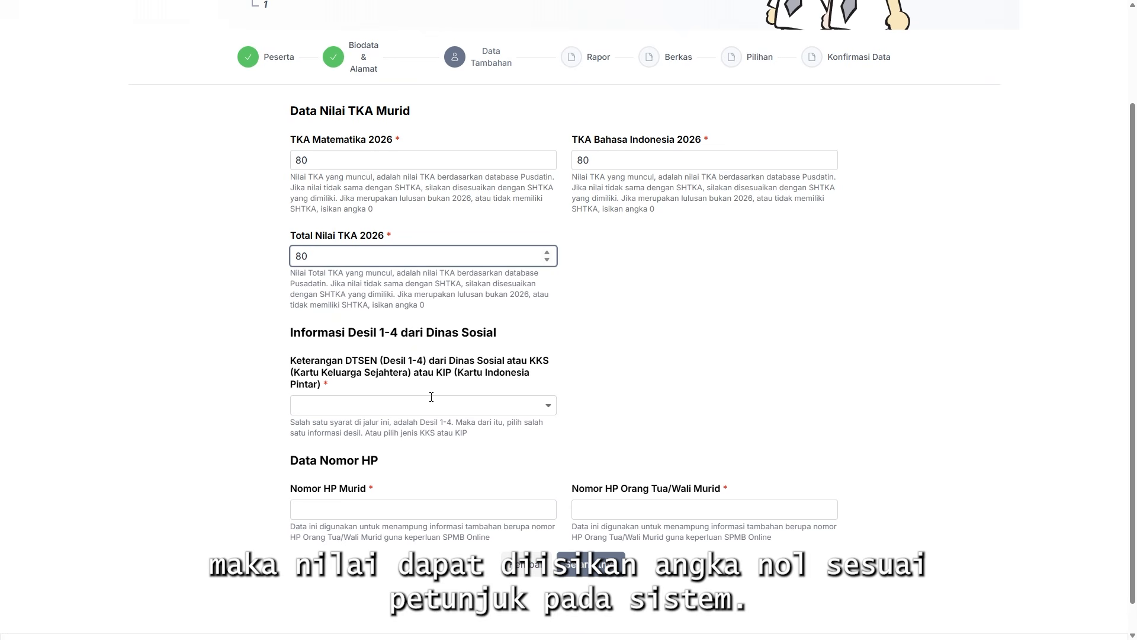
{"action": "left_click", "coordinate": [675, 266]}
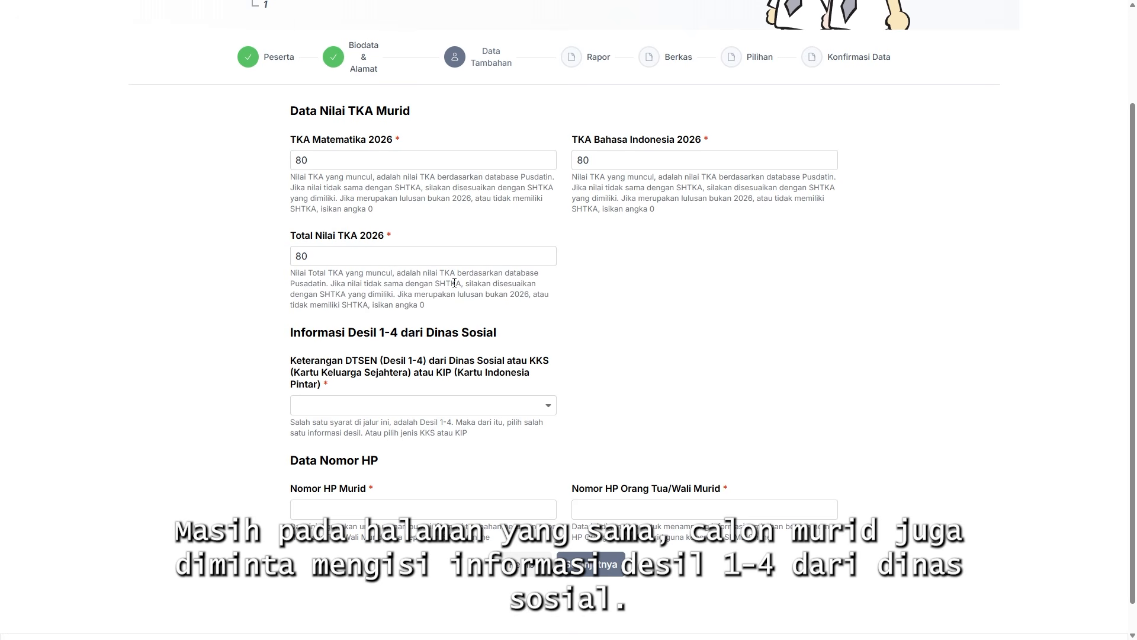
Set the DTSEN, KKS or KIP information under Informasi Desil 1-4 dari Dinas Sosial to Desil 1
{"action": "scroll", "coordinate": [1114, 356], "scroll_direction": "down", "scroll_amount": 1}
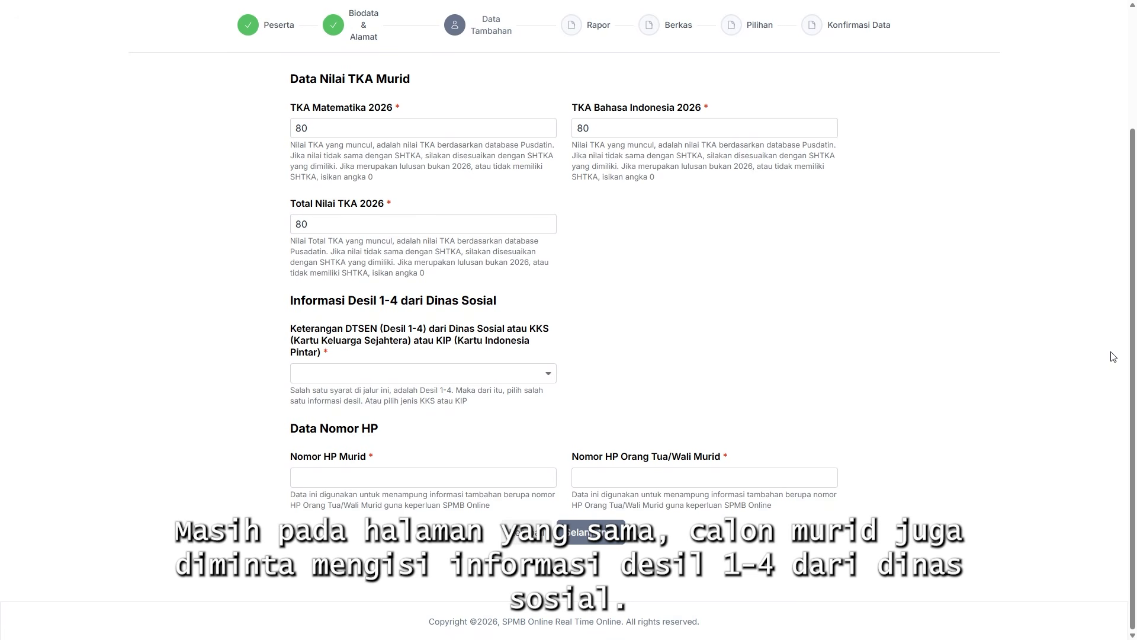
{"action": "left_click", "coordinate": [372, 383]}
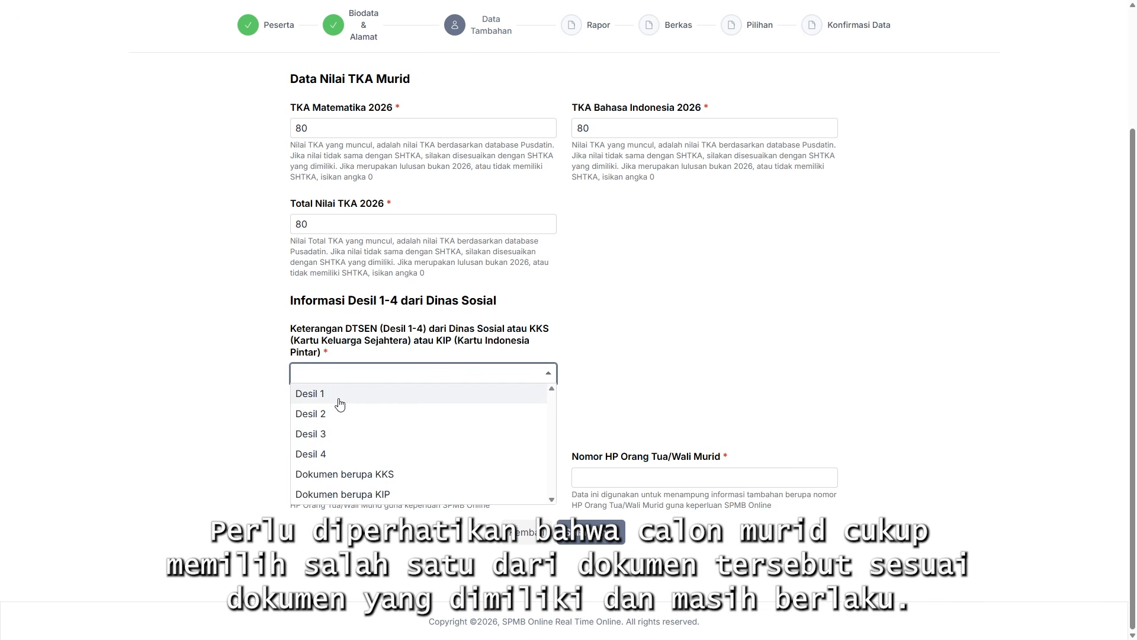
{"action": "left_click", "coordinate": [340, 404]}
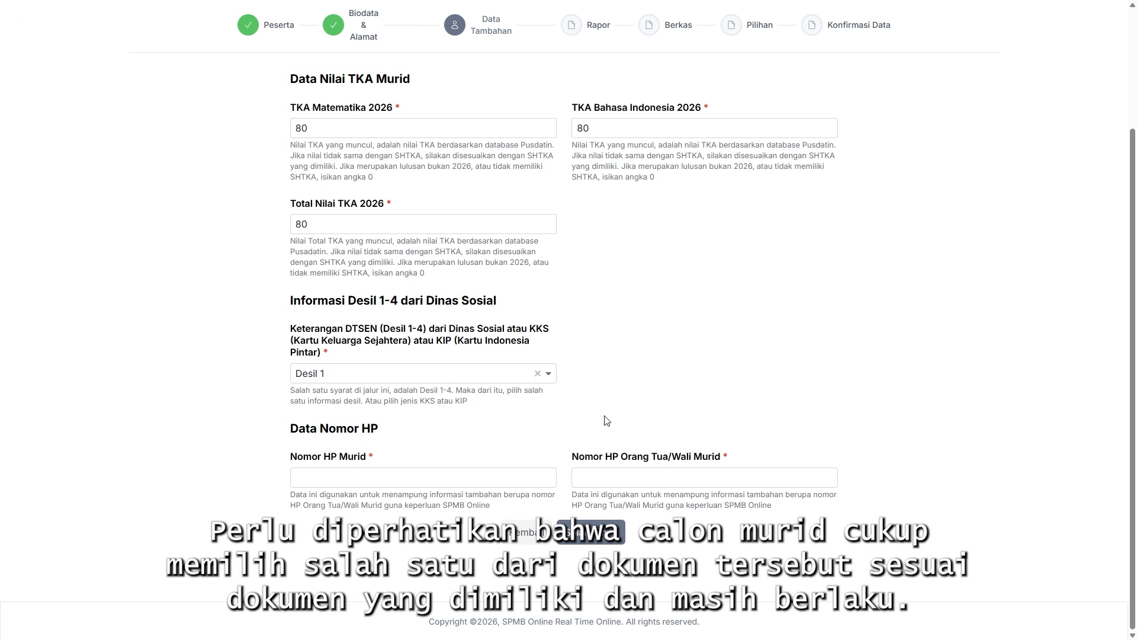
Fill in the student's and the parent or guardian's phone numbers, and continue to the Rapor stage
{"action": "left_click", "coordinate": [443, 476]}
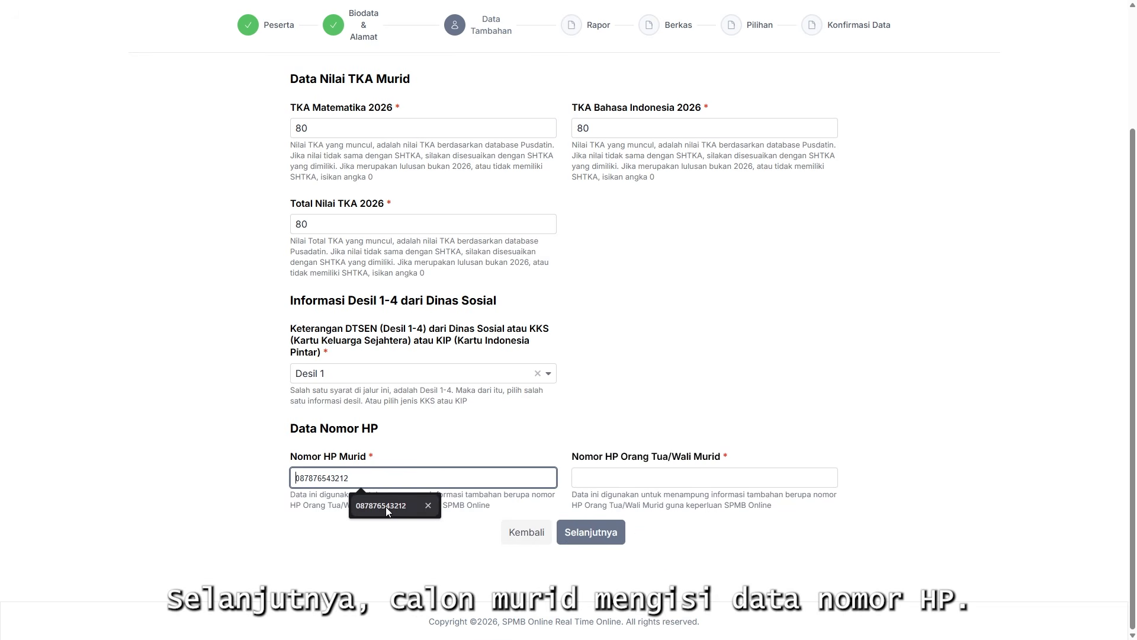
{"action": "left_click", "coordinate": [386, 506]}
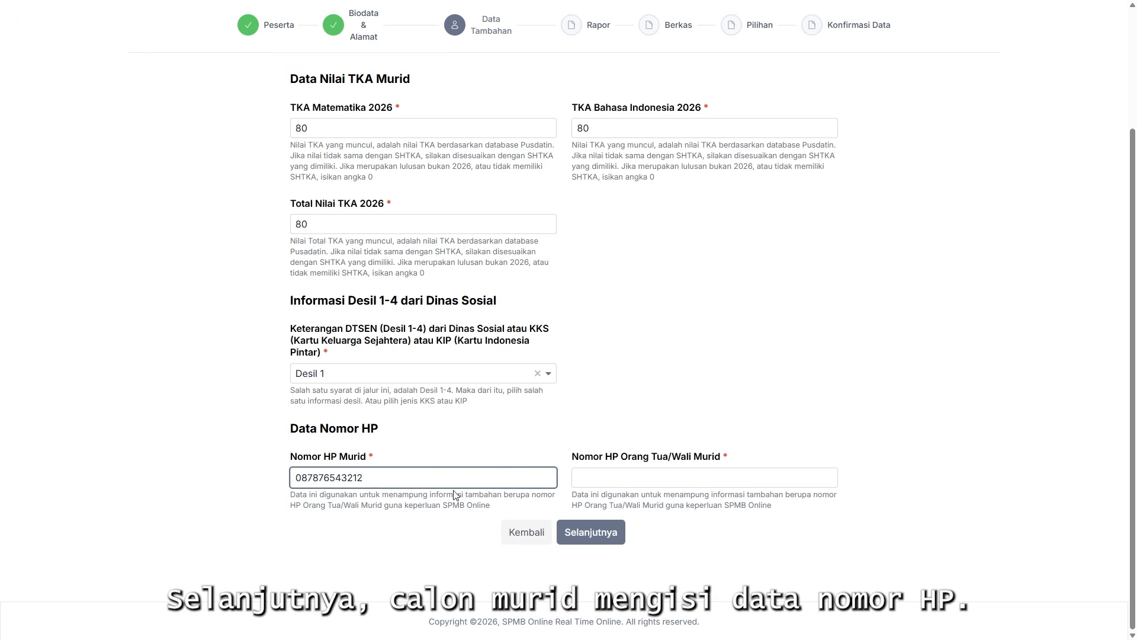
{"action": "left_click", "coordinate": [670, 478]}
{"action": "left_click", "coordinate": [671, 505]}
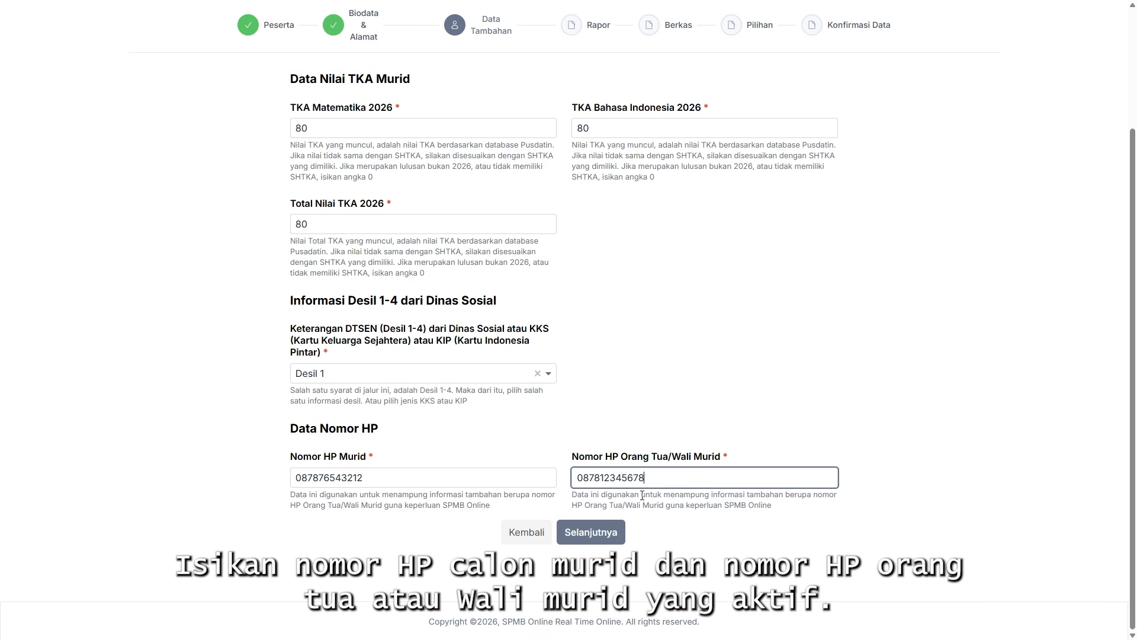
{"action": "left_click", "coordinate": [688, 521]}
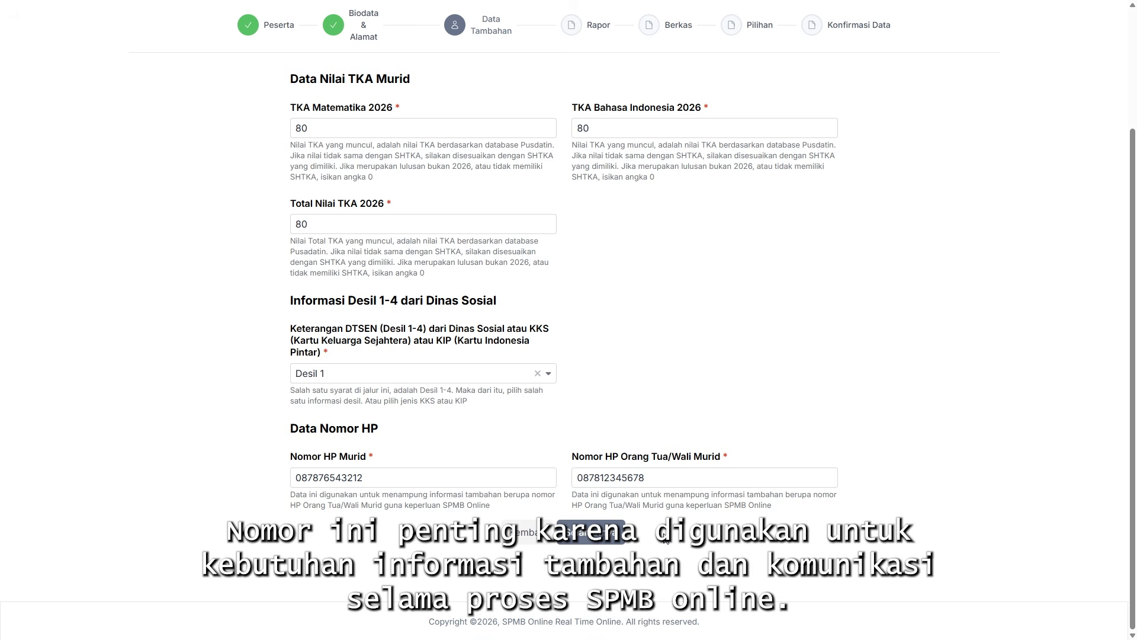
{"action": "left_click", "coordinate": [596, 533]}
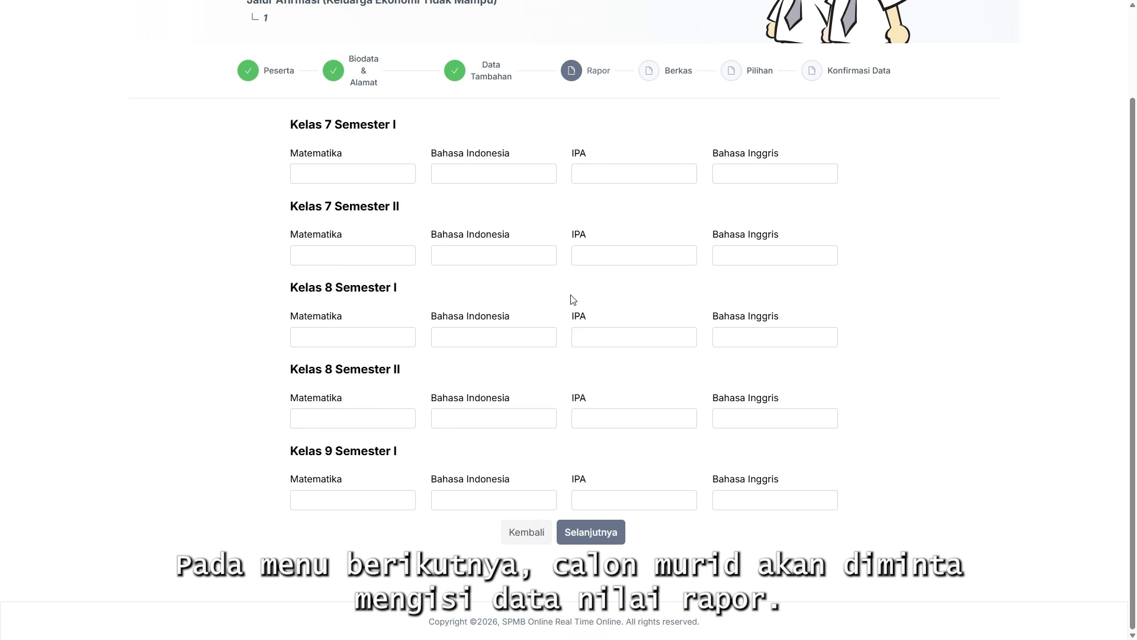
{"action": "scroll", "coordinate": [1135, 270], "scroll_direction": "up", "scroll_amount": 2}
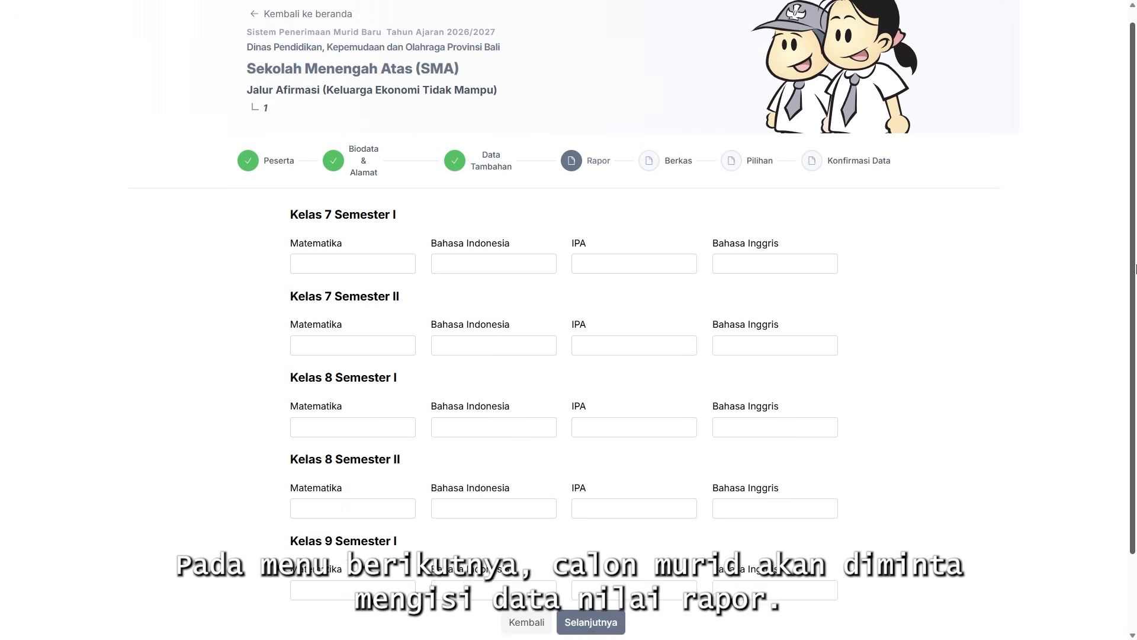
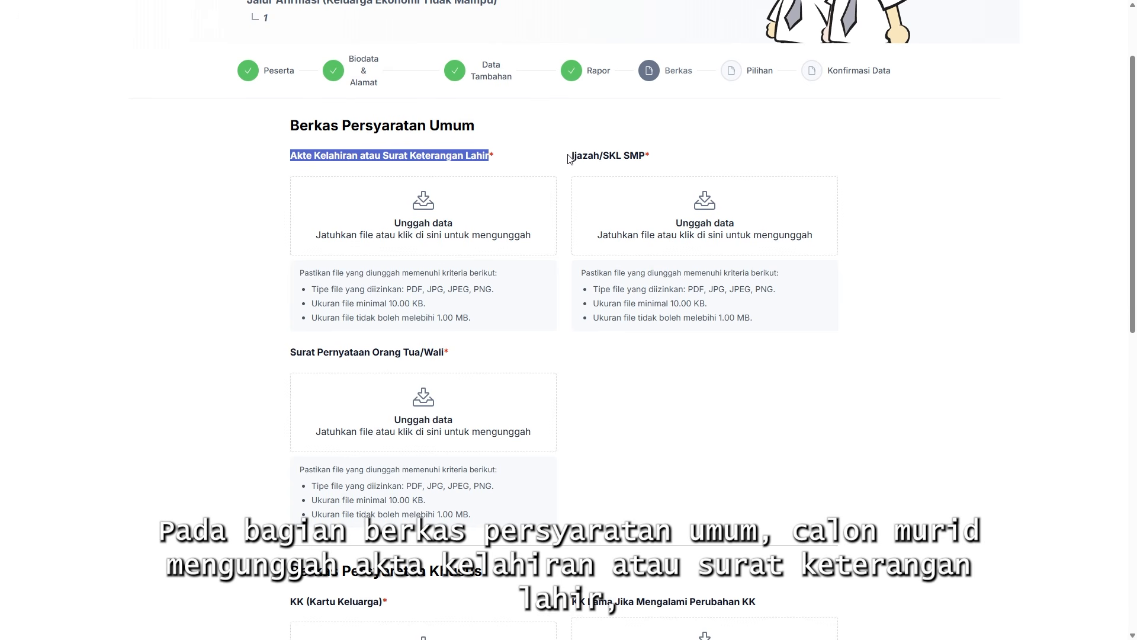
Check the Ijazah/SKL SMP and Surat Pernyataan Orang Tua/Wali items under Berkas Persyaratan Umum
{"action": "left_click_drag", "start_coordinate": [570, 159], "coordinate": [662, 160]}
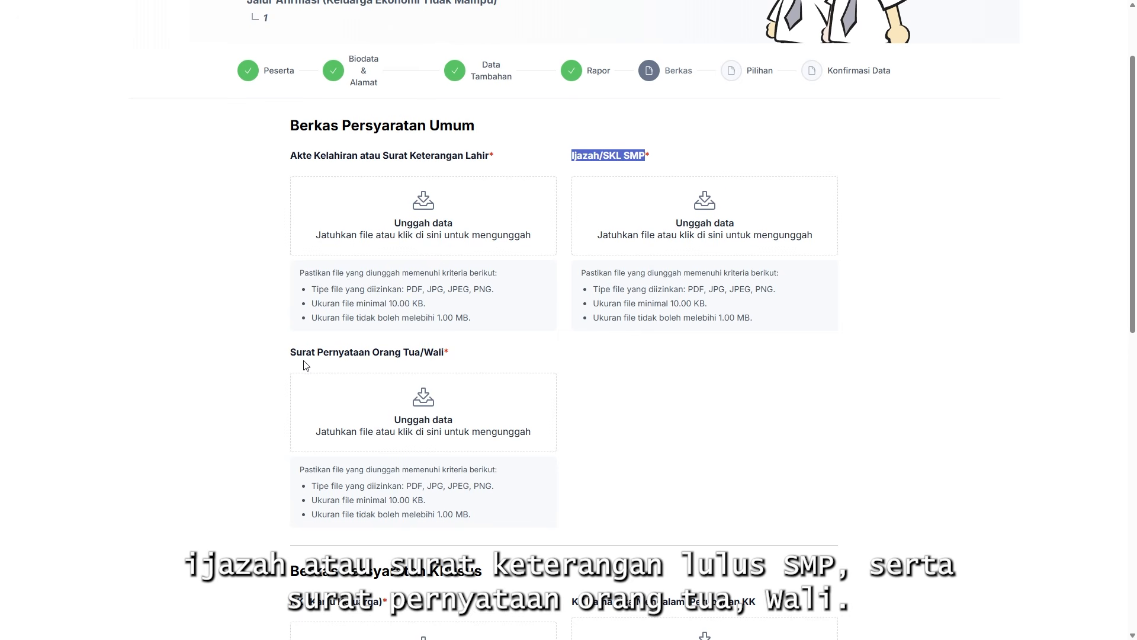
{"action": "left_click", "coordinate": [246, 351]}
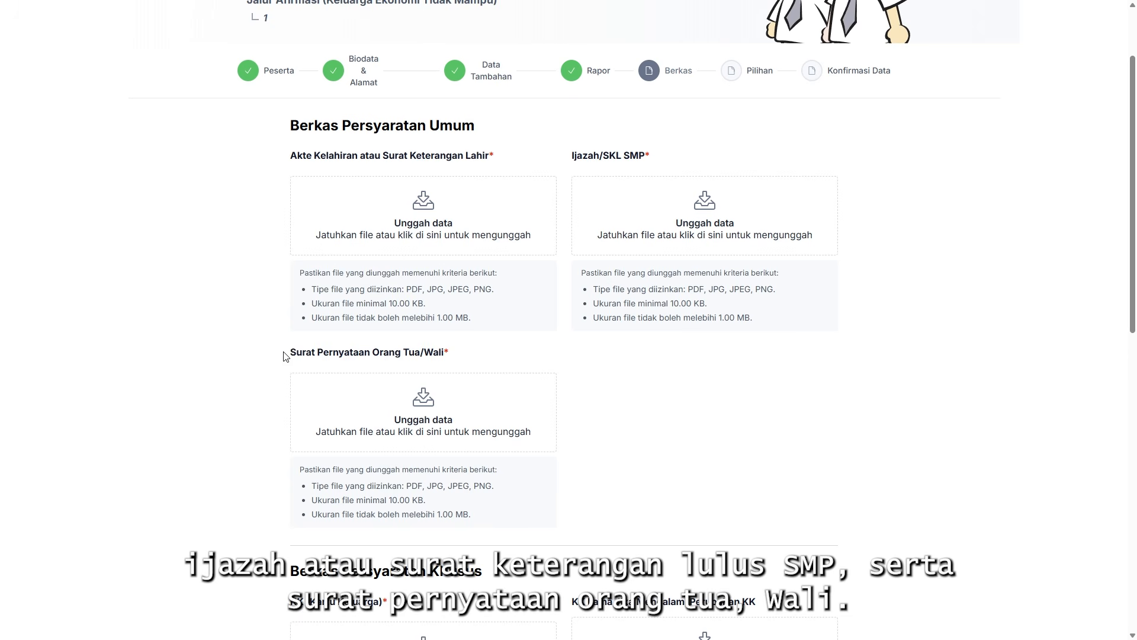
{"action": "left_click_drag", "start_coordinate": [283, 355], "coordinate": [464, 346]}
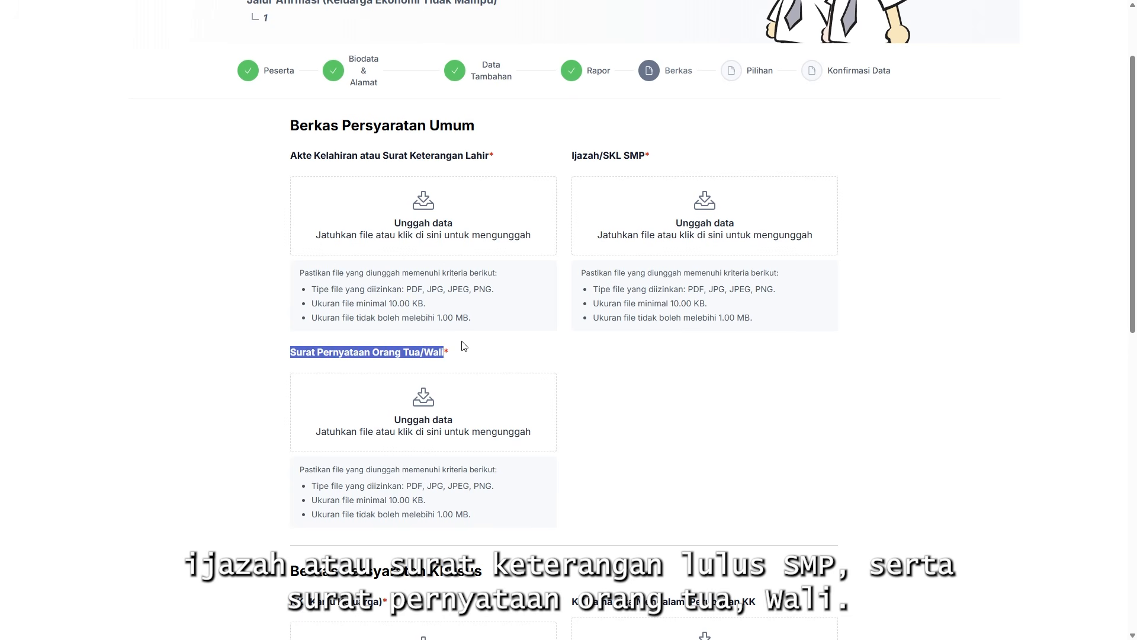
{"action": "left_click", "coordinate": [727, 385]}
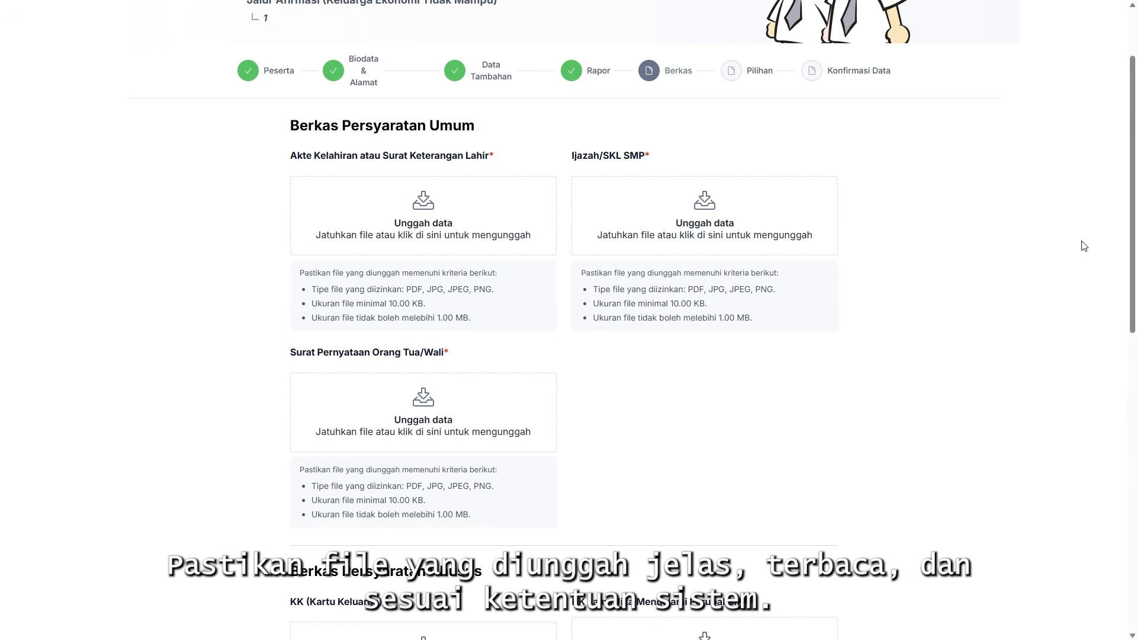
Upload Official_seal_of_the_Province_of_Bali.png from Downloads for the birth certificate, Ijazah/SKL SMP and Surat Pernyataan Orang Tua/Wali
{"action": "left_click", "coordinate": [463, 220]}
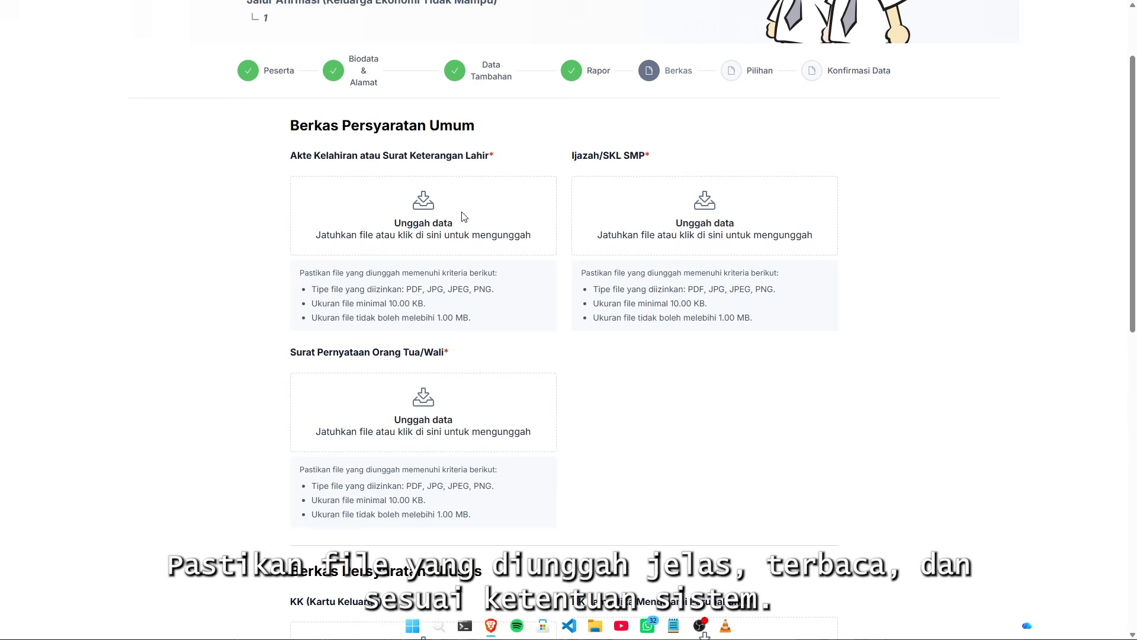
{"action": "scroll", "coordinate": [21, 164], "scroll_direction": "up", "scroll_amount": 3}
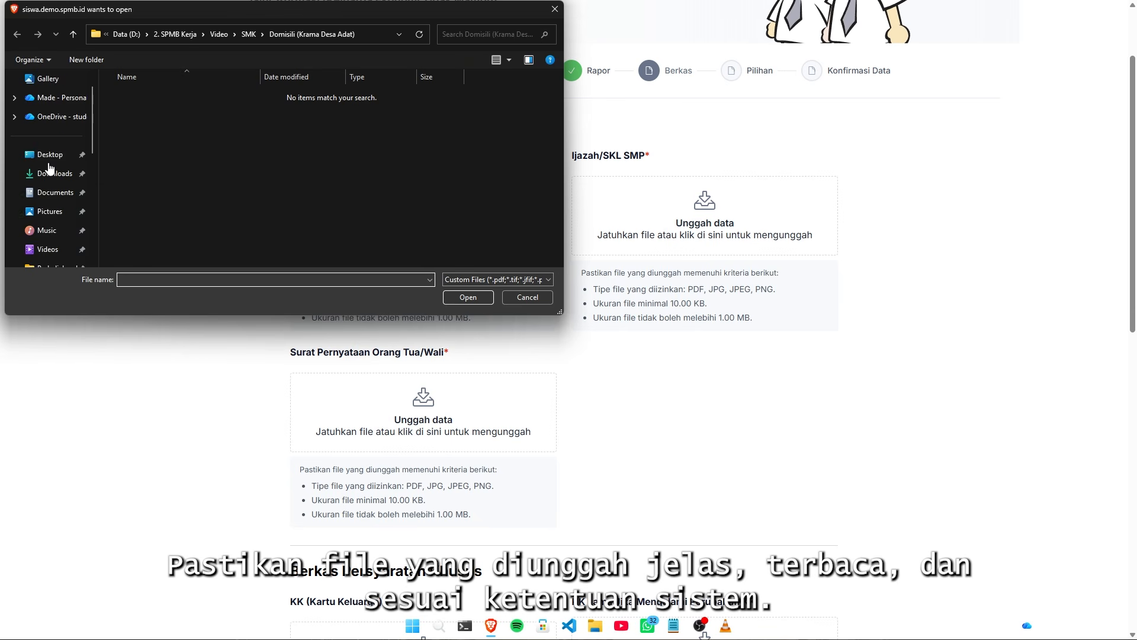
{"action": "left_click", "coordinate": [23, 173]}
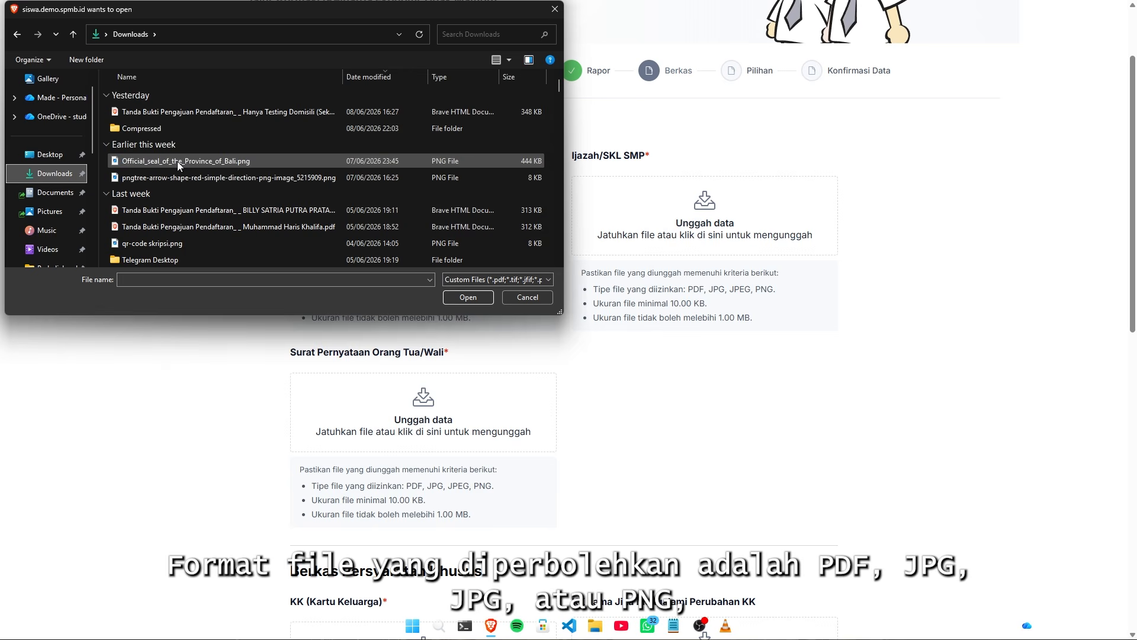
{"action": "double_click", "coordinate": [176, 161]}
{"action": "left_click", "coordinate": [705, 230]}
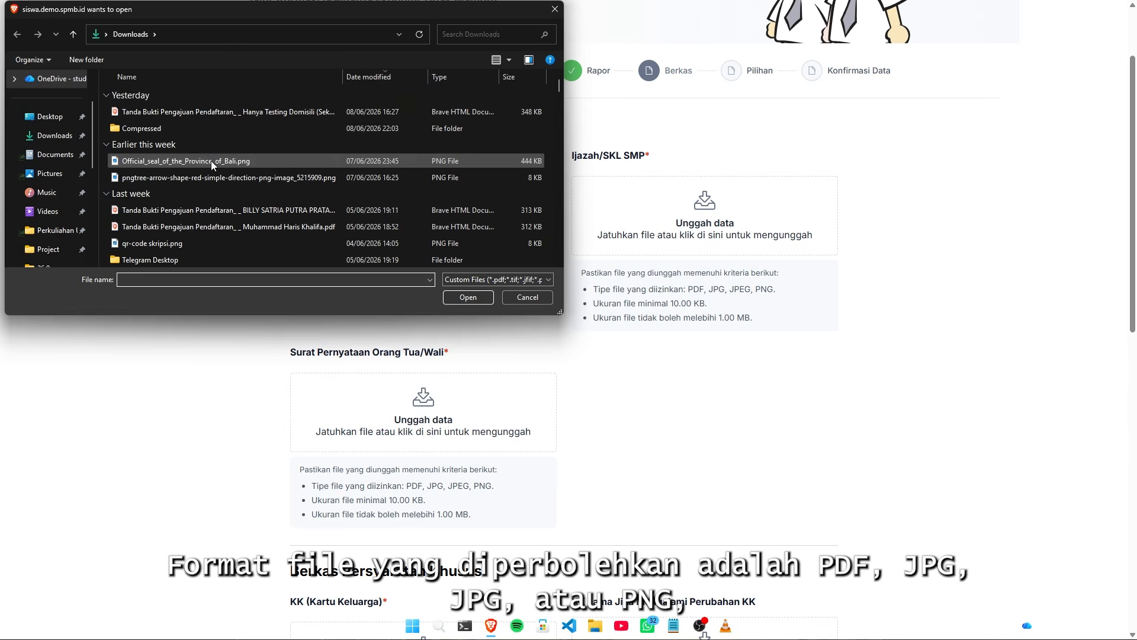
{"action": "double_click", "coordinate": [211, 161]}
{"action": "left_click", "coordinate": [435, 375]}
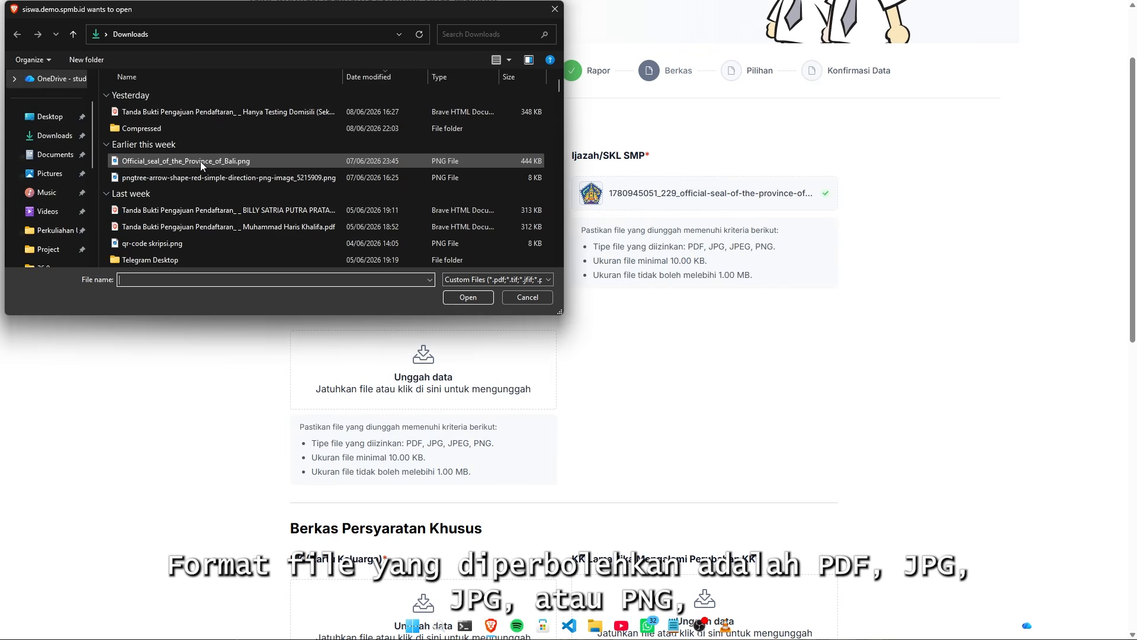
{"action": "double_click", "coordinate": [202, 162]}
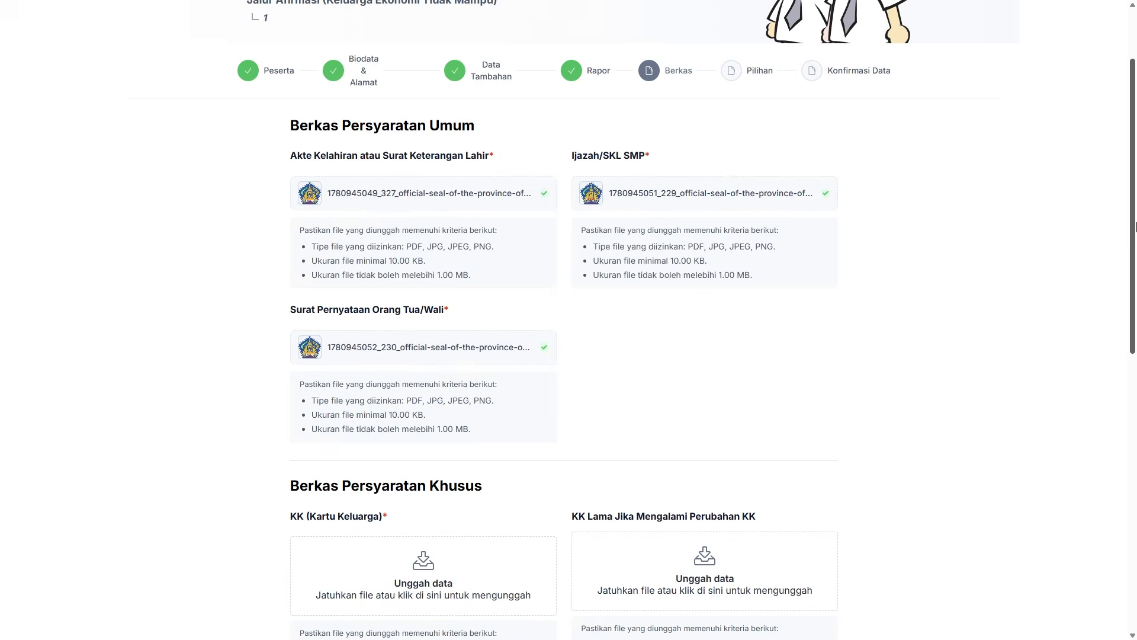
Review the documents required under Berkas Persyaratan Khusus, including the KK, SHTKA, report score statement and KKS/KIP/DTSEN proof
{"action": "scroll", "coordinate": [1135, 304], "scroll_direction": "down", "scroll_amount": 3}
{"action": "left_click_drag", "start_coordinate": [1135, 305], "coordinate": [1135, 439]}
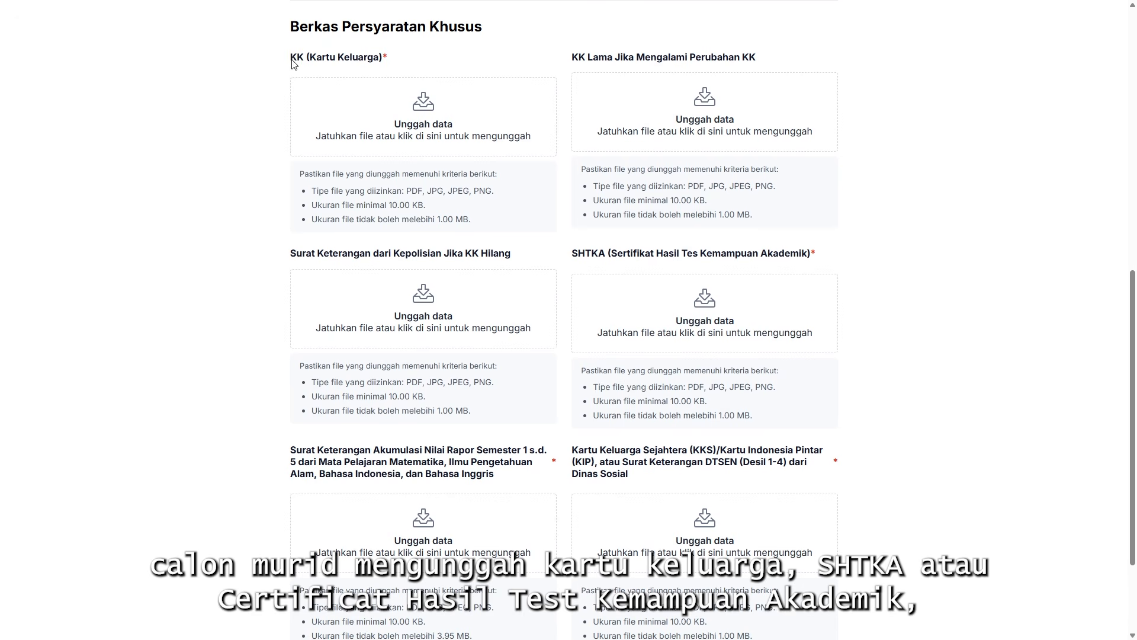
{"action": "left_click_drag", "start_coordinate": [292, 59], "coordinate": [407, 71]}
{"action": "left_click", "coordinate": [574, 58]}
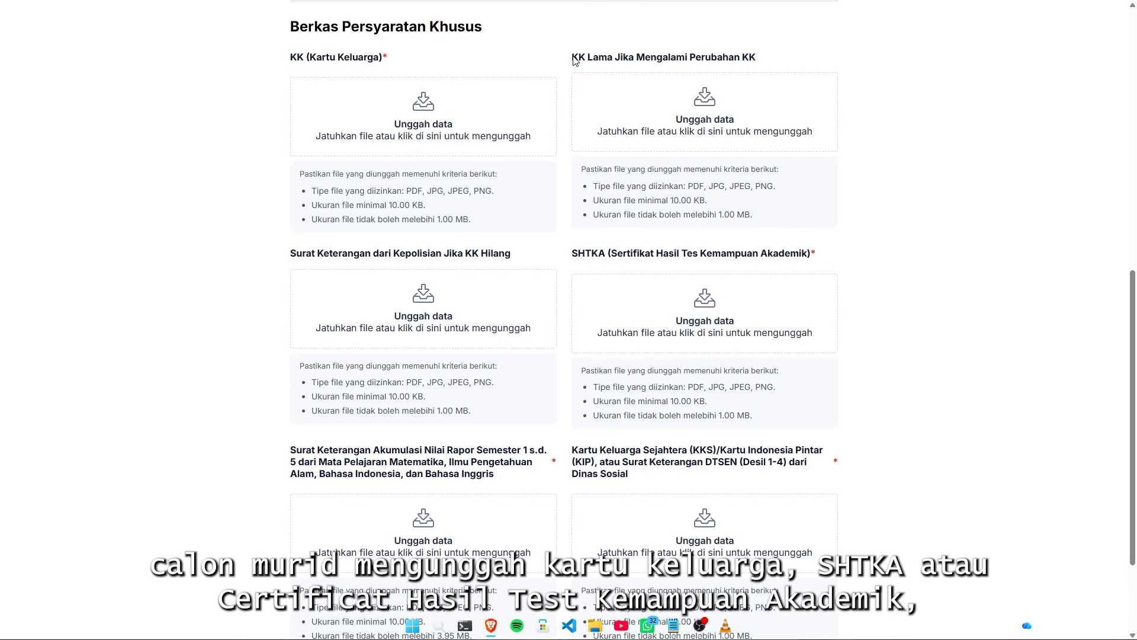
{"action": "left_click", "coordinate": [536, 296]}
{"action": "left_click_drag", "start_coordinate": [572, 254], "coordinate": [929, 259]}
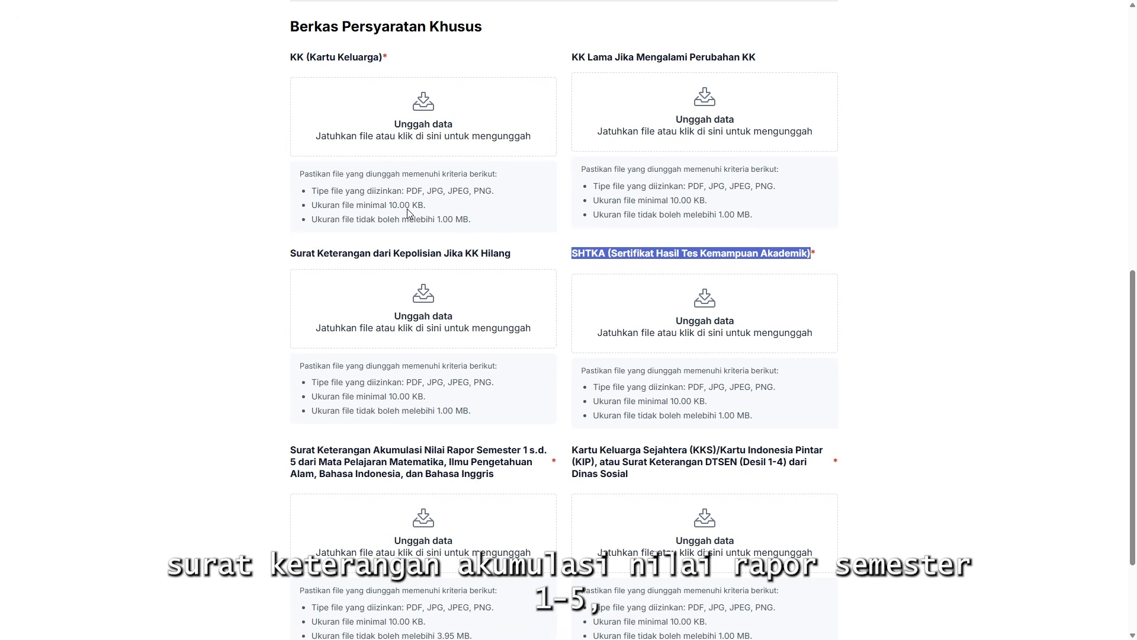
{"action": "left_click", "coordinate": [151, 321]}
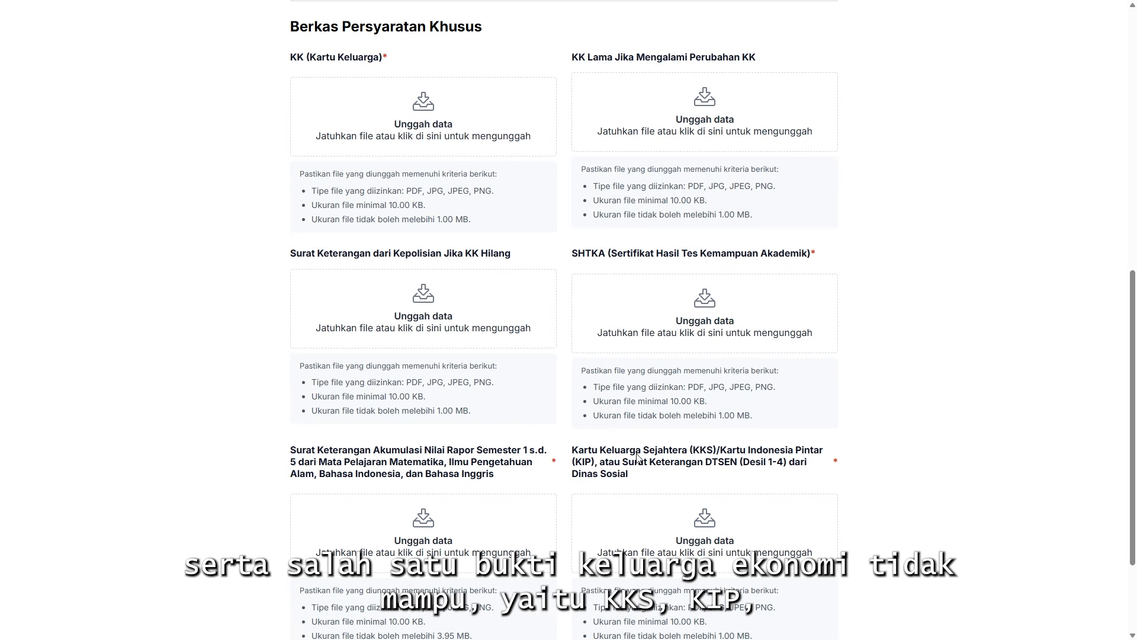
{"action": "left_click_drag", "start_coordinate": [1133, 378], "coordinate": [1133, 415]}
{"action": "left_click_drag", "start_coordinate": [574, 374], "coordinate": [774, 394]}
{"action": "left_click", "coordinate": [947, 375]}
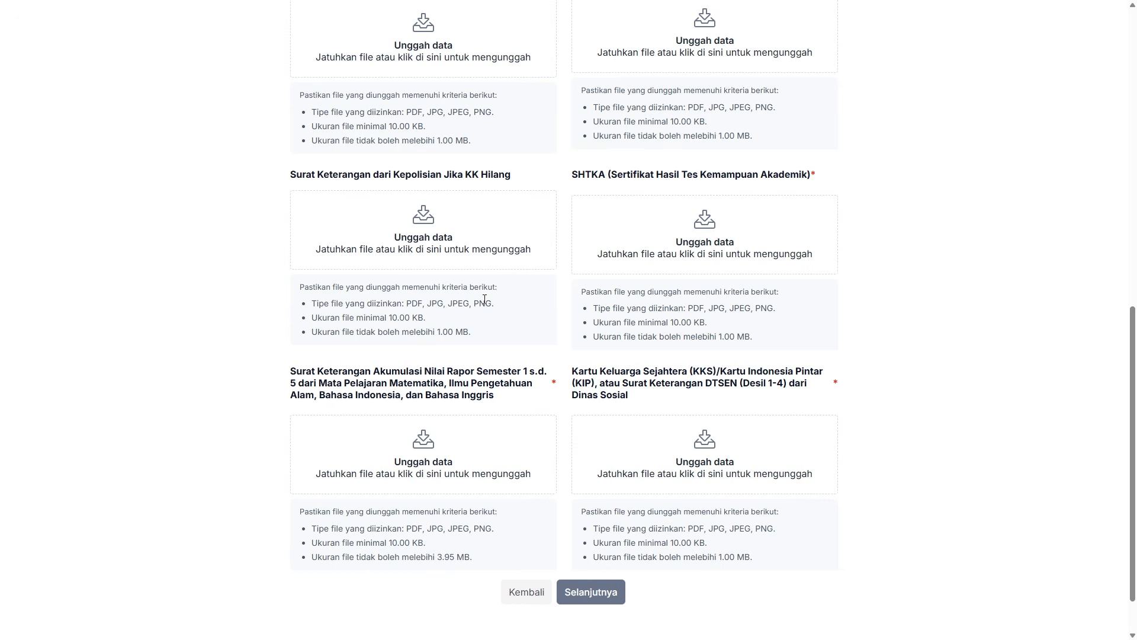
Upload Official_seal_of_the_Province_of_Bali.png as both the KK (Kartu Keluarga) and the KK Lama document
{"action": "left_click_drag", "start_coordinate": [1134, 409], "coordinate": [1135, 347]}
{"action": "left_click", "coordinate": [425, 176]}
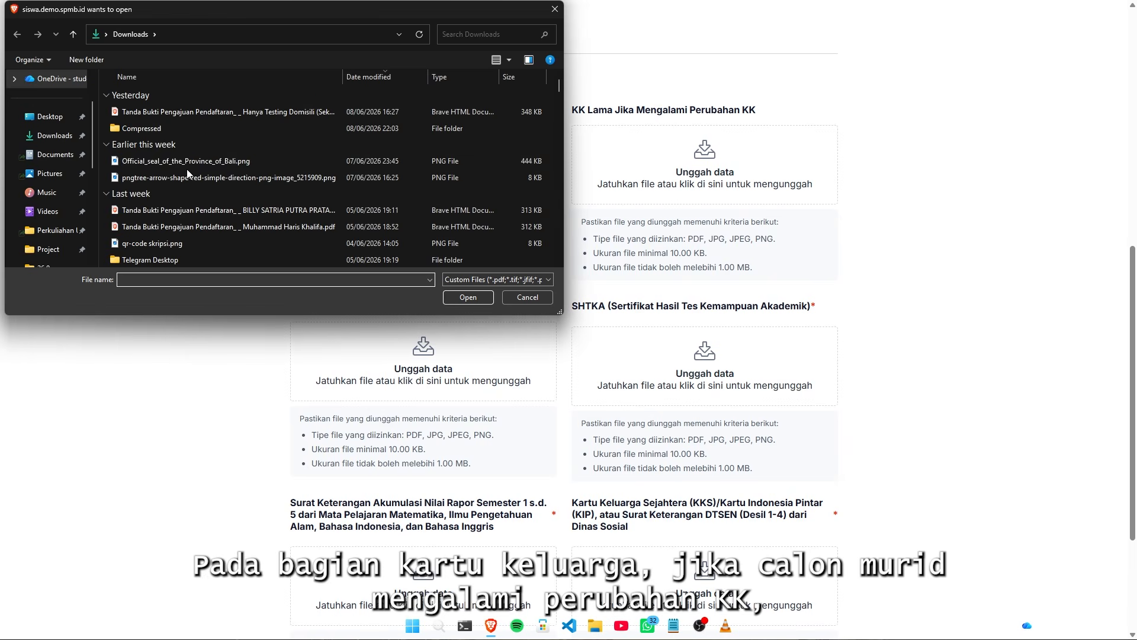
{"action": "double_click", "coordinate": [190, 165]}
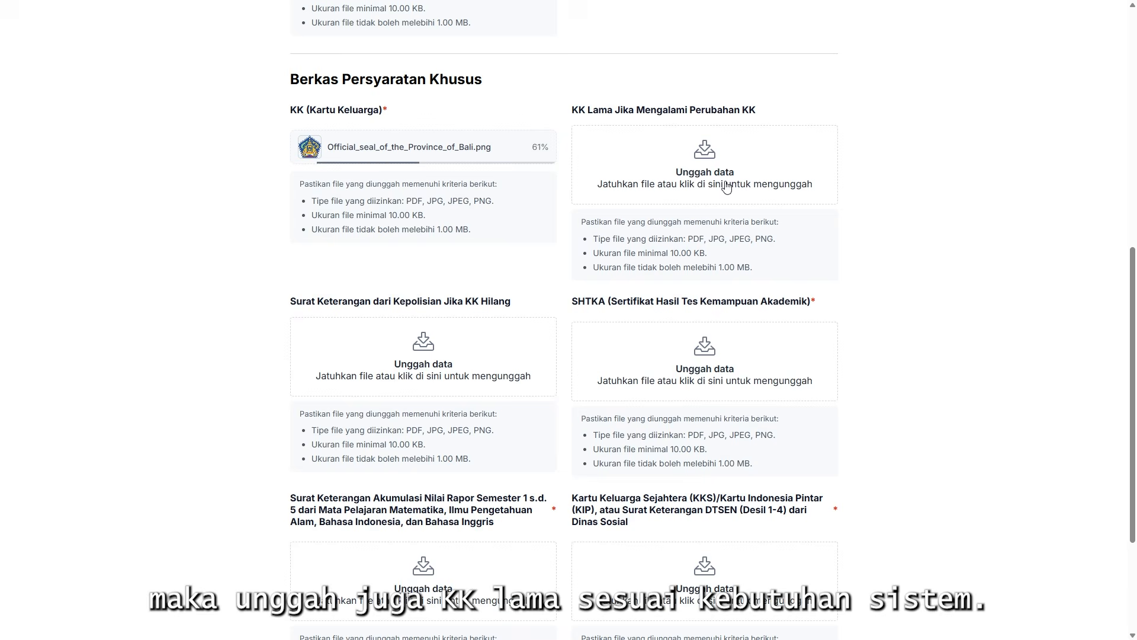
{"action": "left_click", "coordinate": [633, 186]}
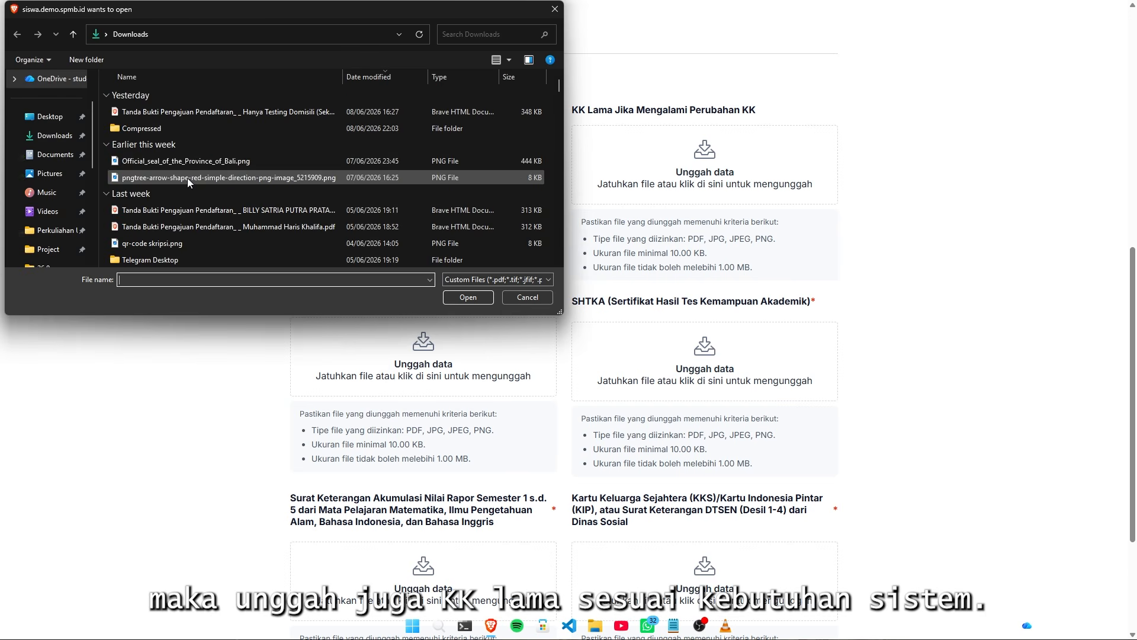
{"action": "double_click", "coordinate": [226, 165]}
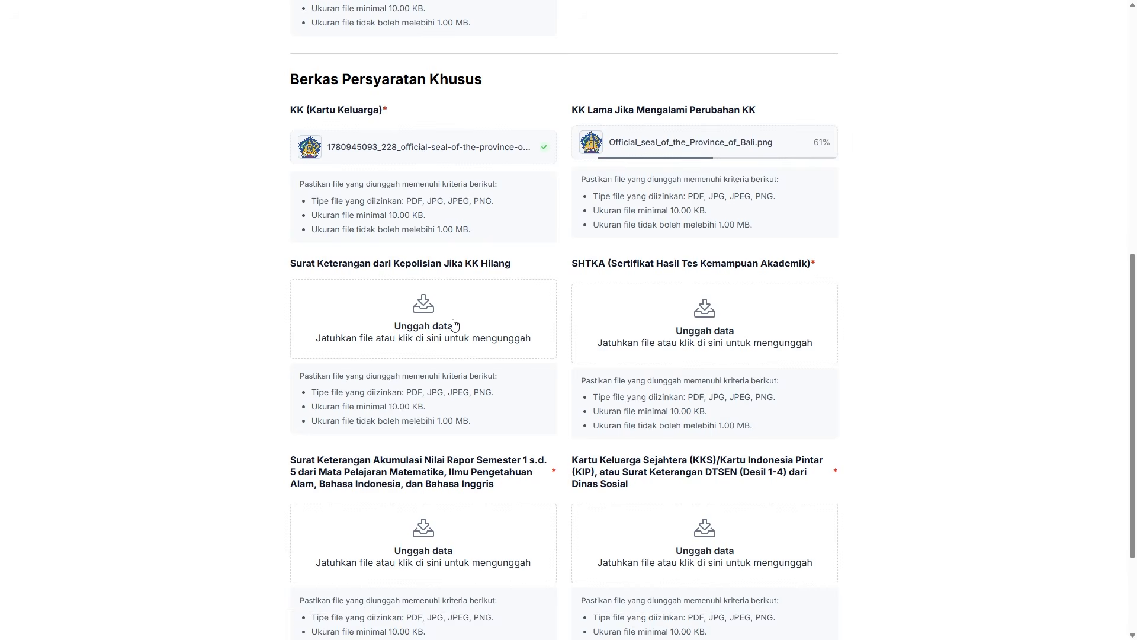
Upload Official_seal_of_the_Province_of_Bali.png as both the police letter for a lost KK and the SHTKA certificate
{"action": "left_click", "coordinate": [415, 324]}
{"action": "double_click", "coordinate": [204, 161]}
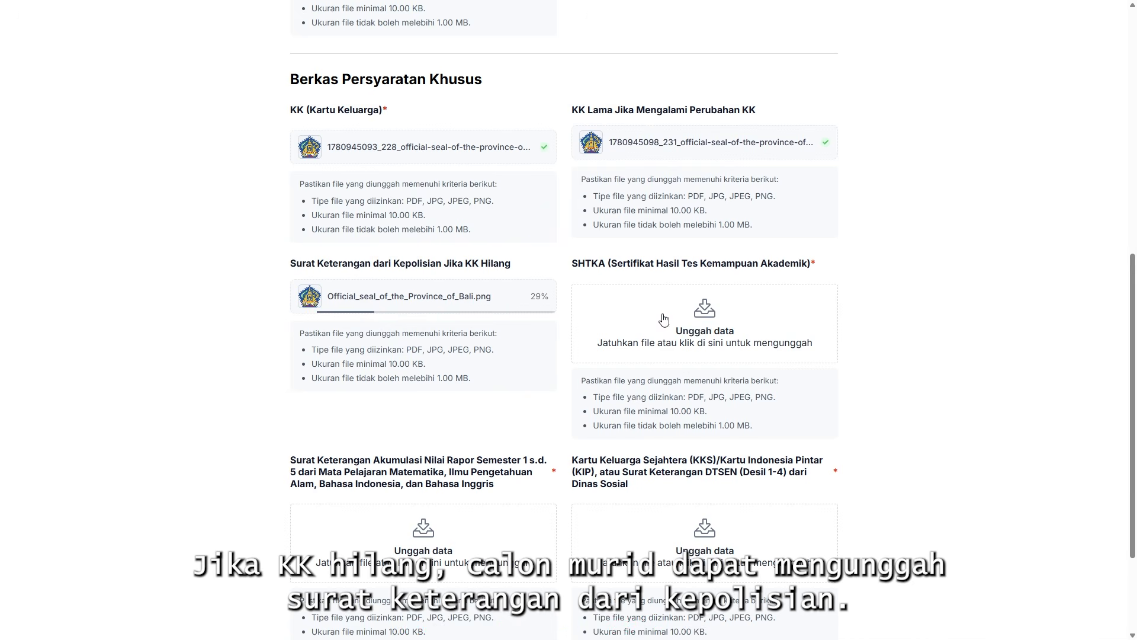
{"action": "left_click", "coordinate": [695, 325]}
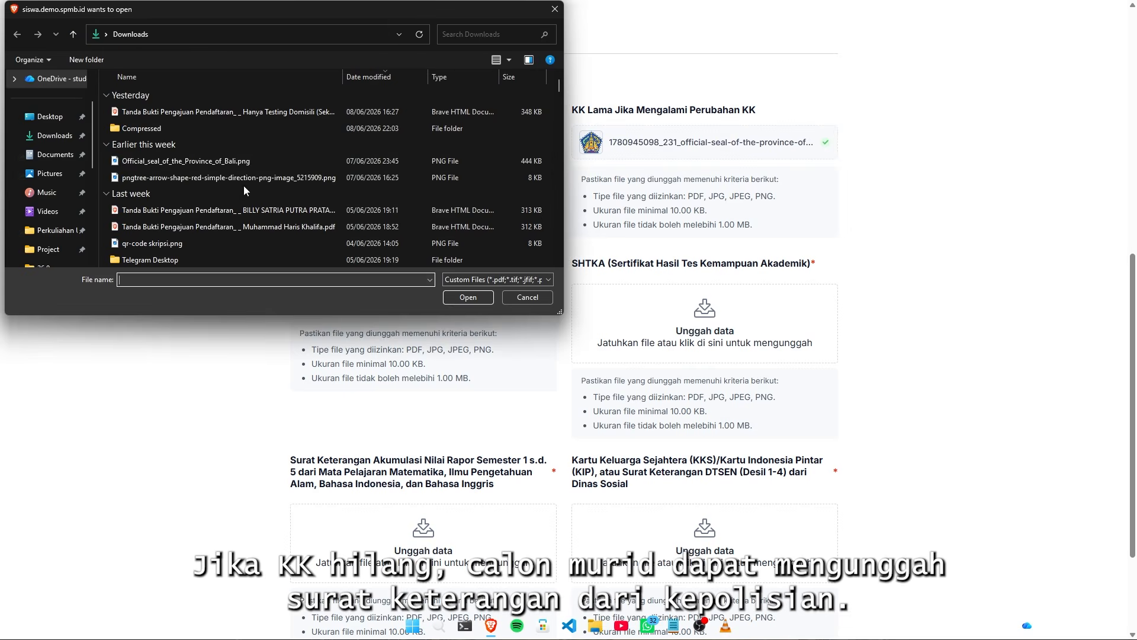
{"action": "left_click", "coordinate": [236, 168]}
{"action": "double_click", "coordinate": [236, 167]}
Upload Official_seal_of_the_Province_of_Bali.png as both the report score accumulation letter and the KKS/KIP/DTSEN proof
{"action": "scroll", "coordinate": [489, 372], "scroll_direction": "down", "scroll_amount": 3}
{"action": "left_click", "coordinate": [405, 378]}
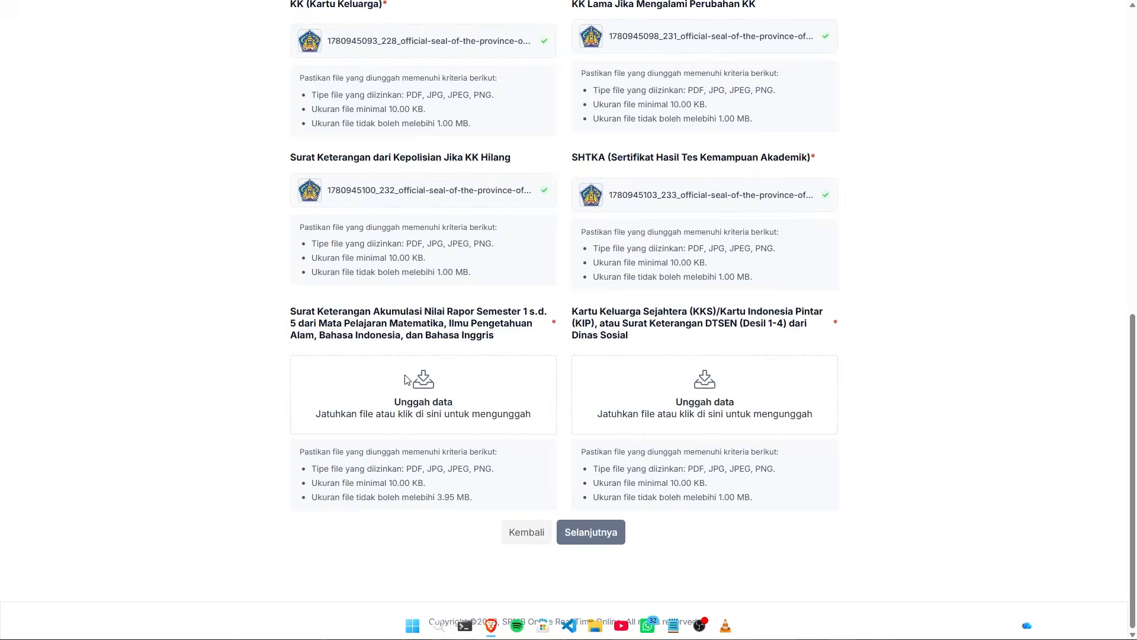
{"action": "left_click", "coordinate": [207, 165]}
{"action": "double_click", "coordinate": [207, 165]}
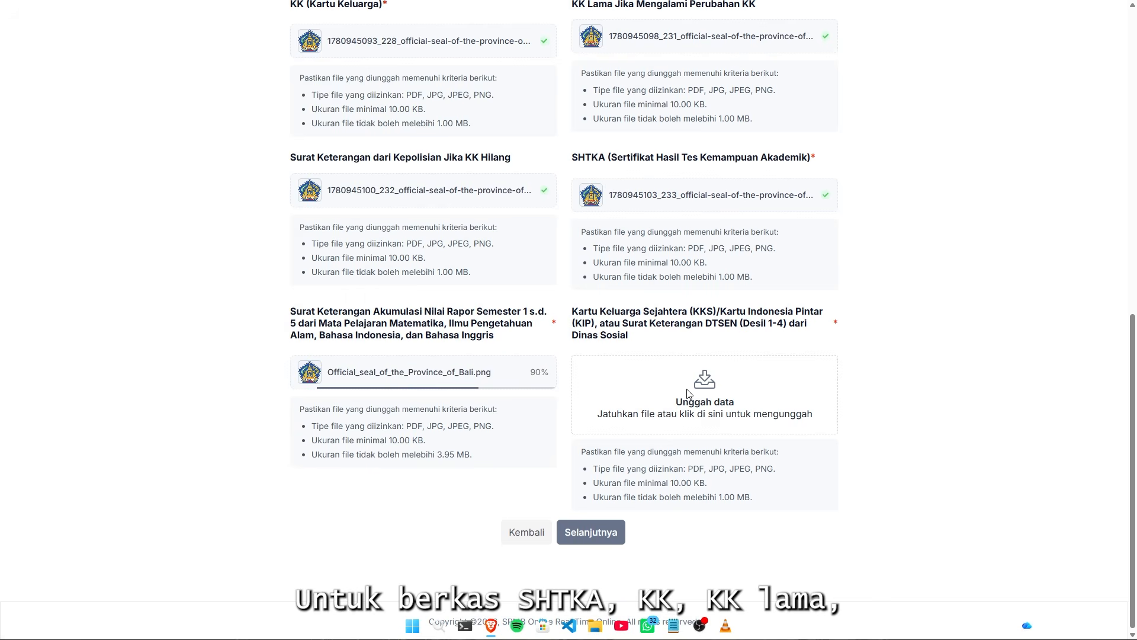
{"action": "left_click", "coordinate": [690, 396]}
{"action": "left_click", "coordinate": [243, 161]}
{"action": "double_click", "coordinate": [243, 162]}
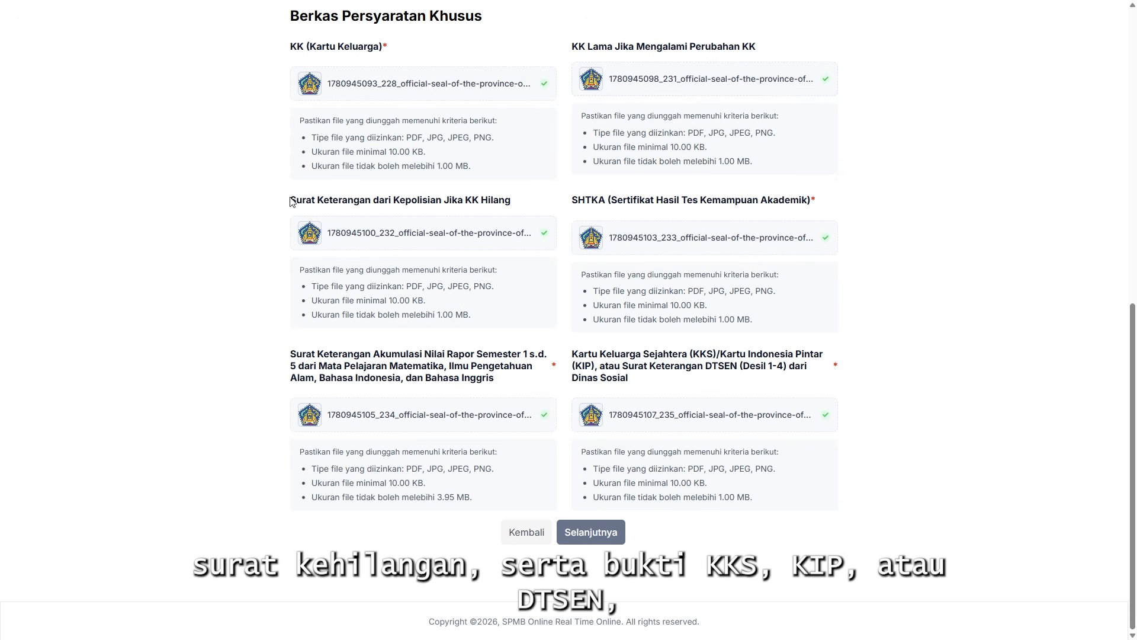
Review the uploaded general and special requirement documents, checking their file size limits and the mandatory fields
{"action": "left_click_drag", "start_coordinate": [291, 202], "coordinate": [518, 210]}
{"action": "left_click_drag", "start_coordinate": [574, 49], "coordinate": [770, 54]}
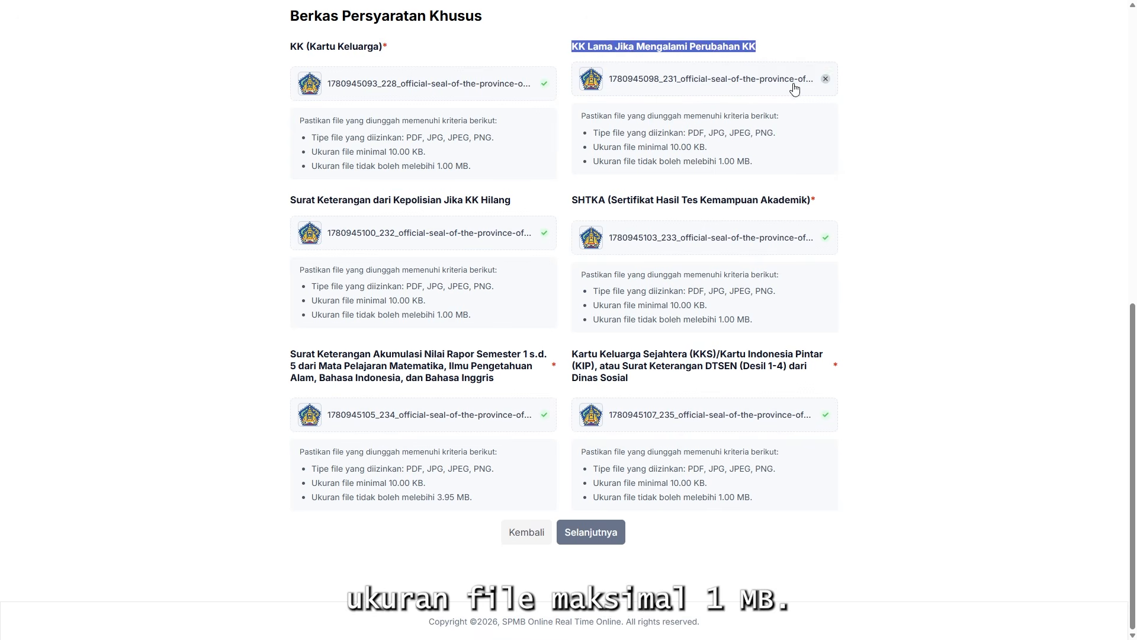
{"action": "left_click", "coordinate": [995, 218]}
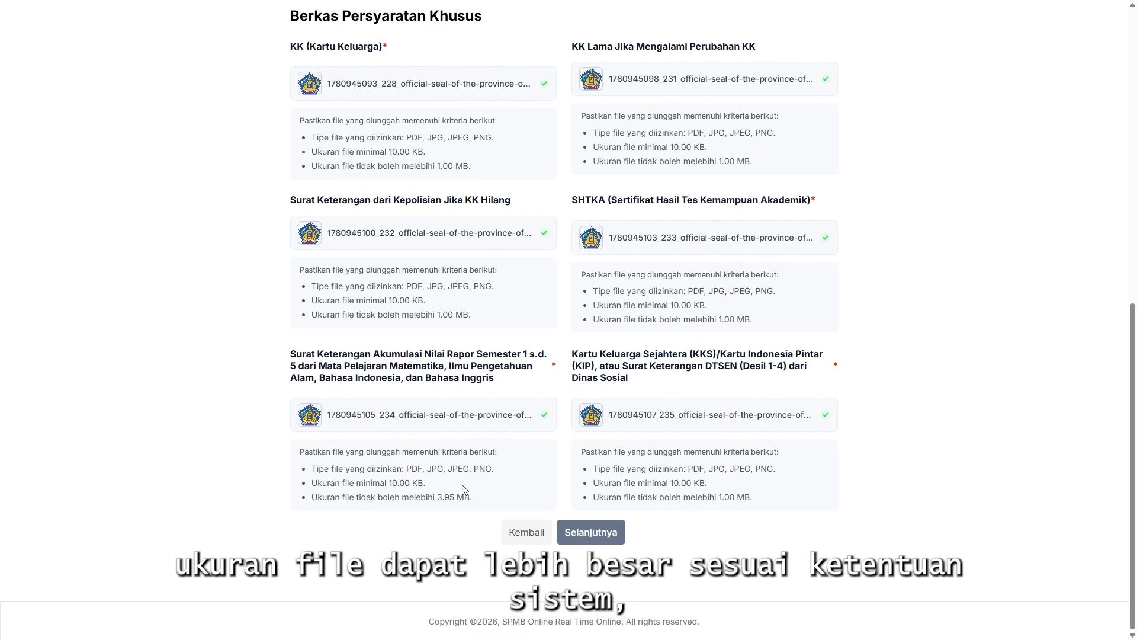
{"action": "left_click_drag", "start_coordinate": [473, 499], "coordinate": [312, 502]}
{"action": "left_click", "coordinate": [221, 469]}
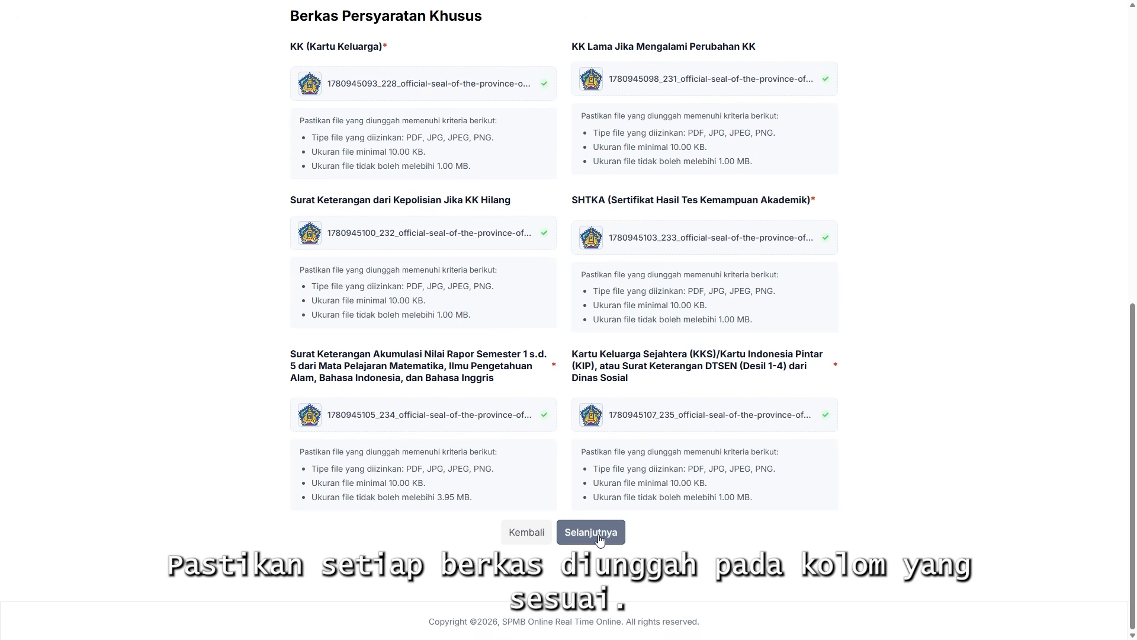
{"action": "left_click_drag", "start_coordinate": [1134, 451], "coordinate": [1132, 147]}
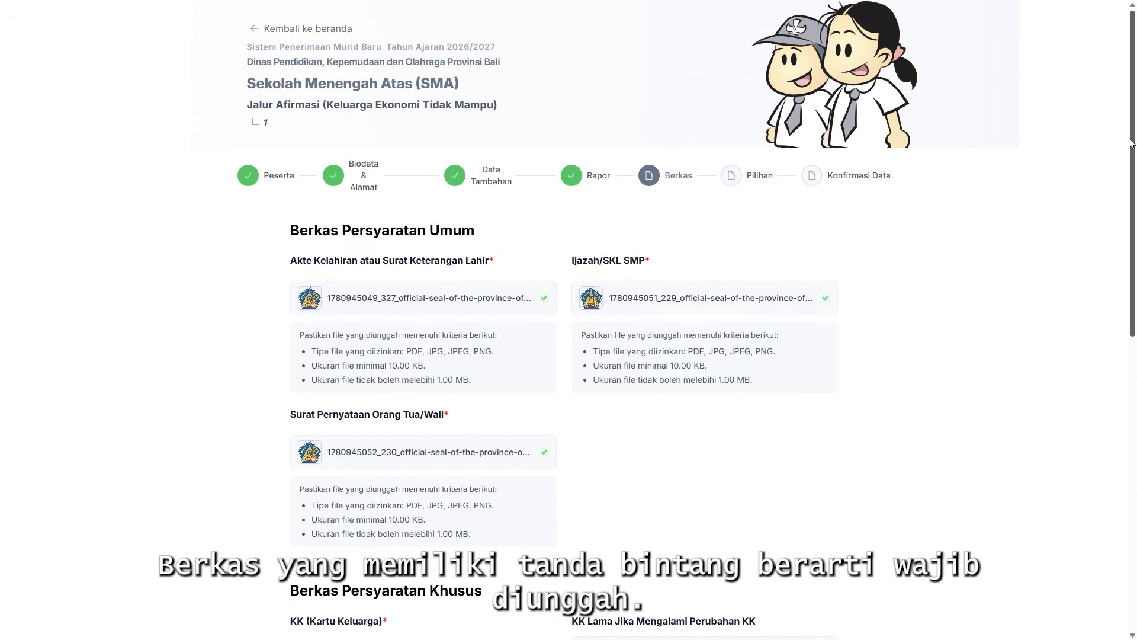
{"action": "left_click_drag", "start_coordinate": [1136, 225], "coordinate": [1136, 522]}
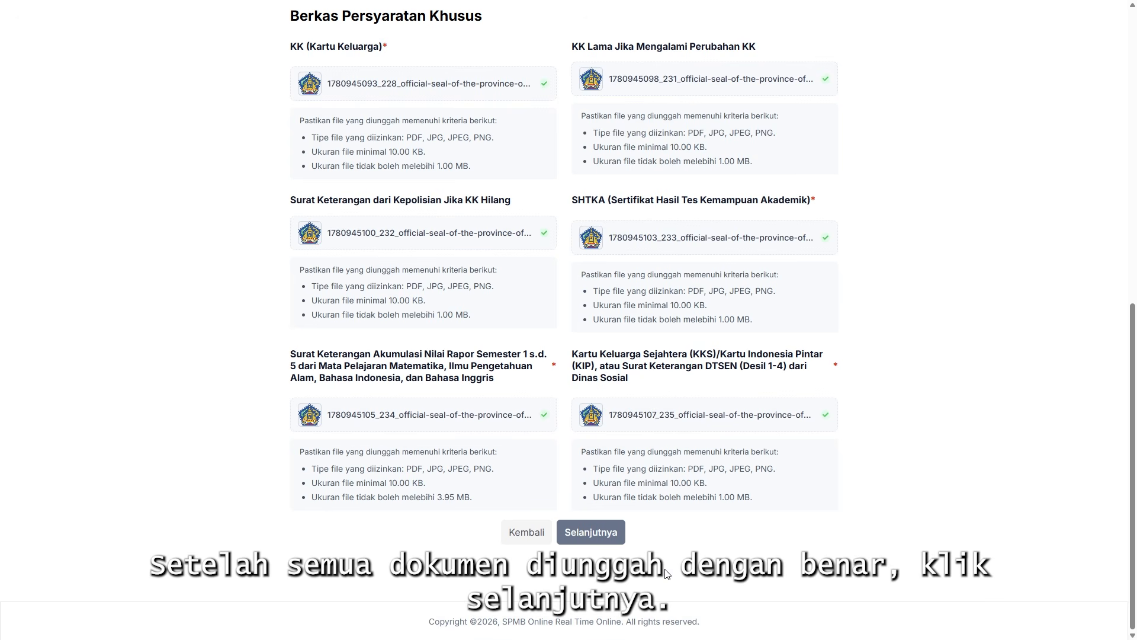
Proceed to the school selection stage and confirm SMA NEGERI 1 DAWAN as first and SMA NEGERI 1 MANGGIS as second choice
{"action": "left_click", "coordinate": [610, 536]}
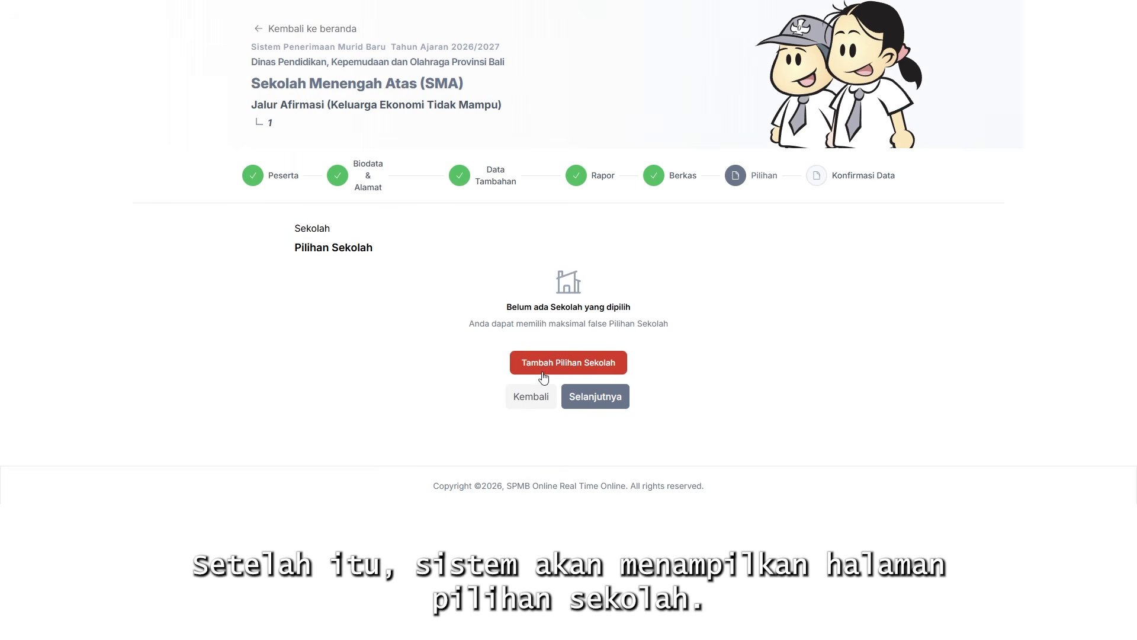
{"action": "left_click", "coordinate": [595, 361]}
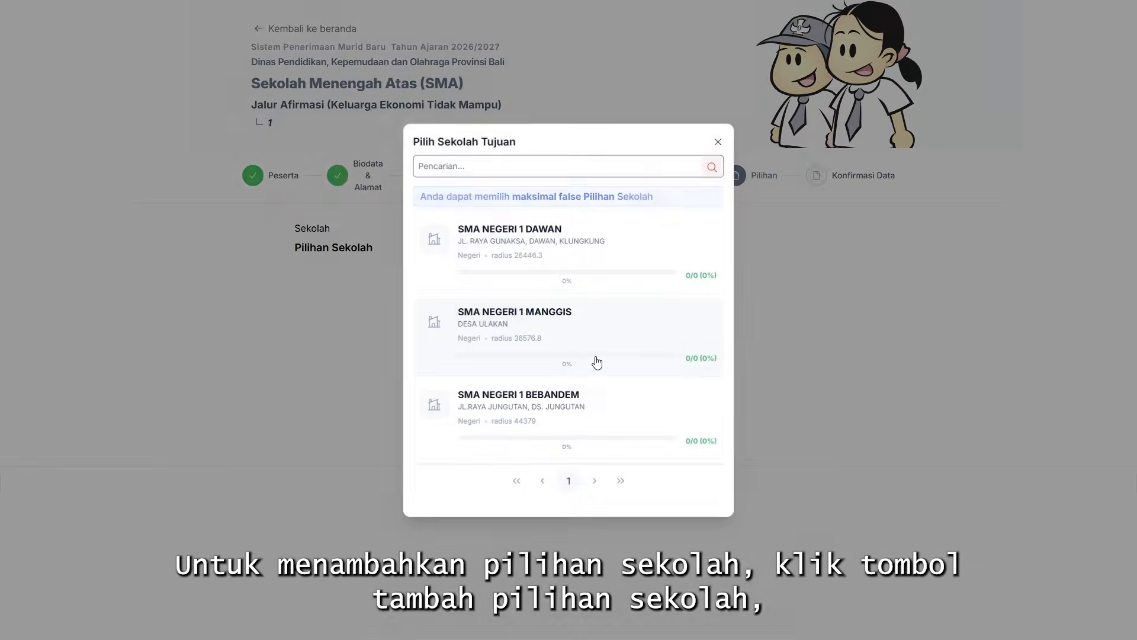
{"action": "left_click", "coordinate": [595, 191]}
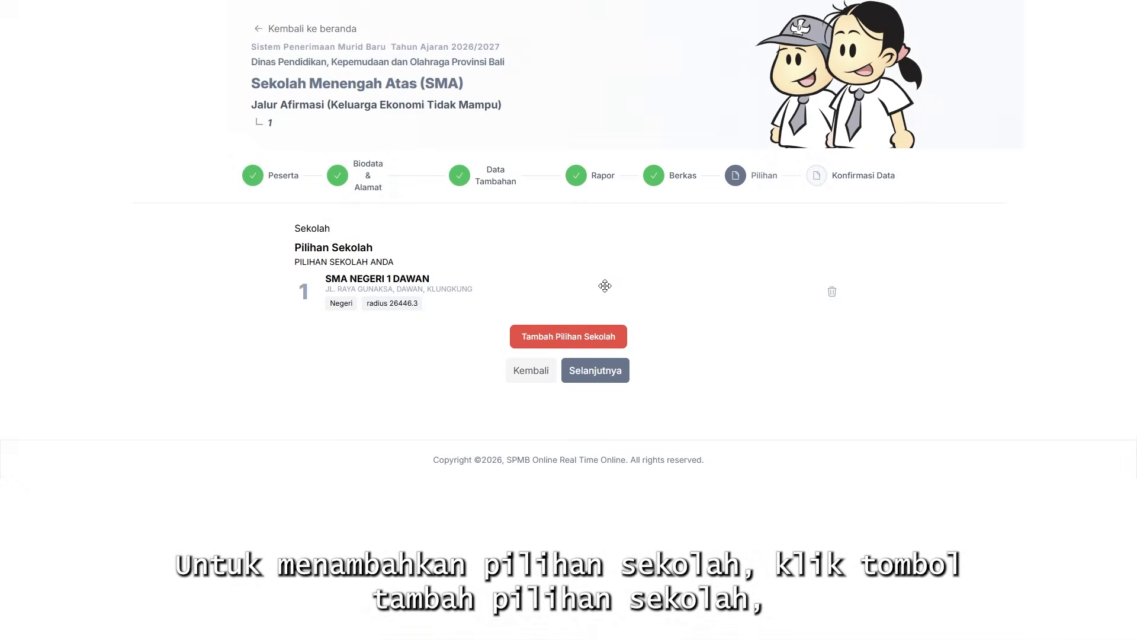
{"action": "left_click", "coordinate": [571, 335]}
{"action": "left_click", "coordinate": [578, 244]}
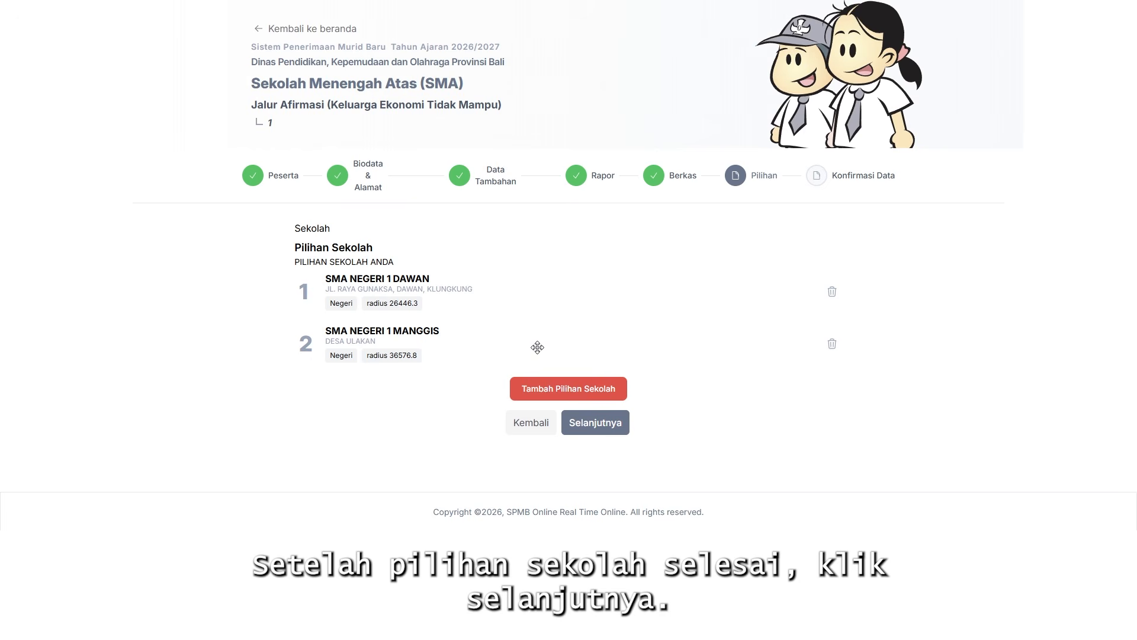
{"action": "left_click", "coordinate": [607, 426]}
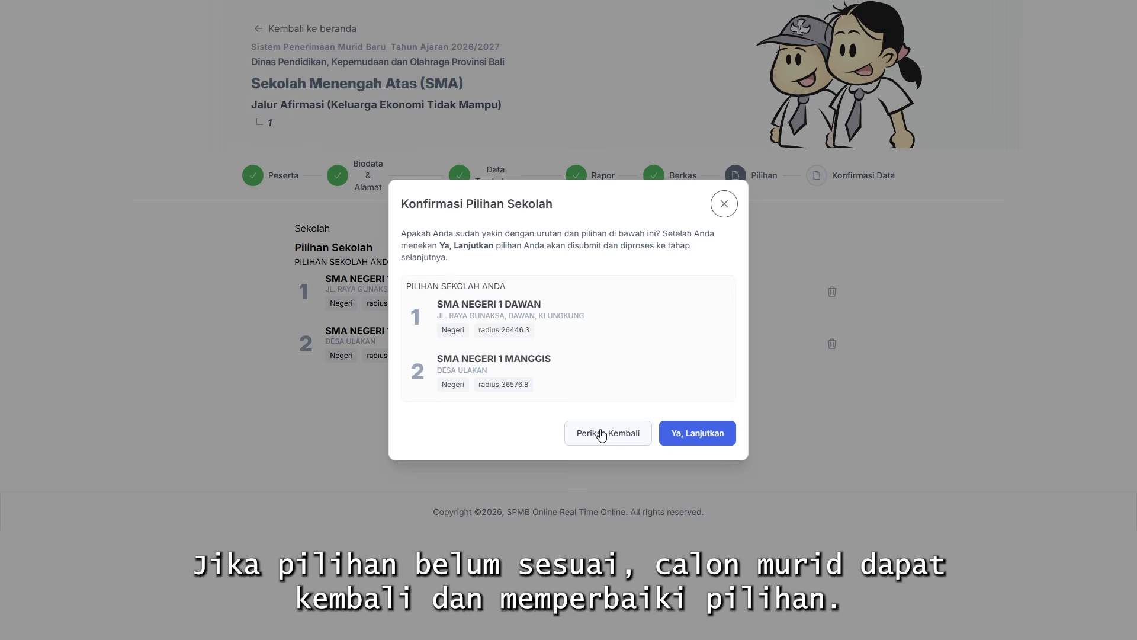
{"action": "left_click", "coordinate": [700, 439]}
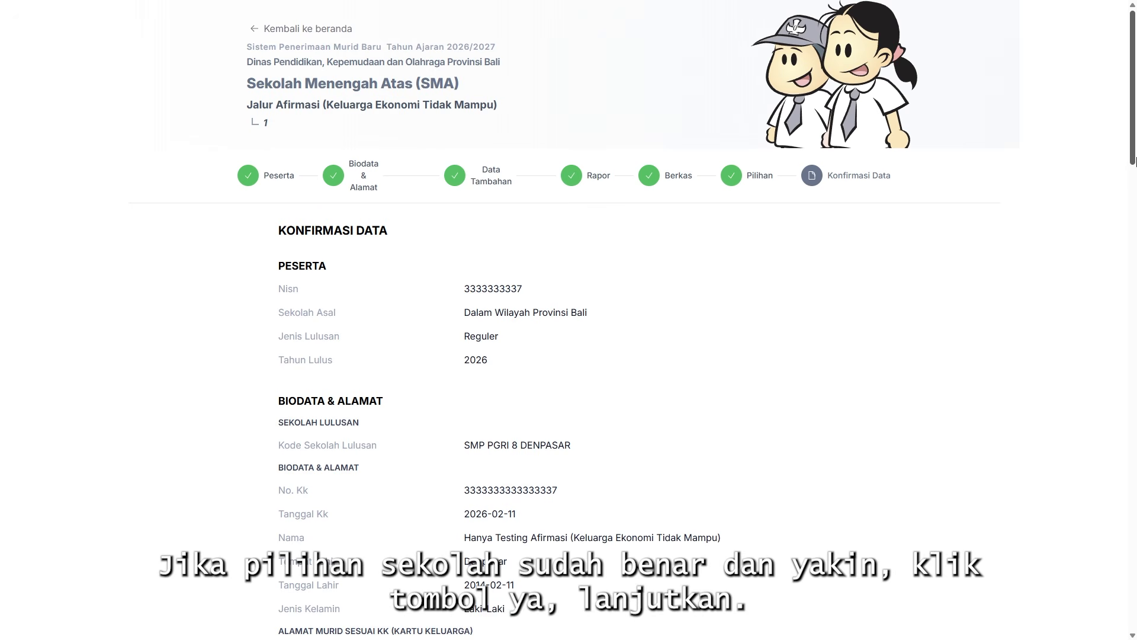
Review the confirmation data through to the declaration, then accept the declaration and submit the registration for good
{"action": "left_click_drag", "start_coordinate": [1136, 131], "coordinate": [1113, 601]}
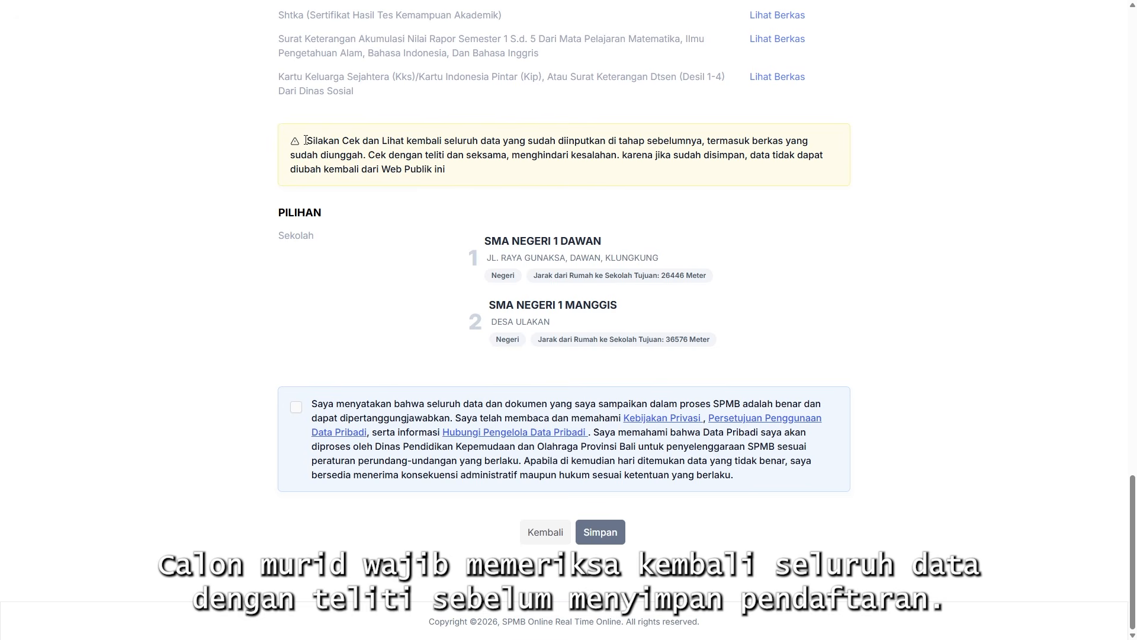
{"action": "left_click_drag", "start_coordinate": [342, 144], "coordinate": [406, 156]}
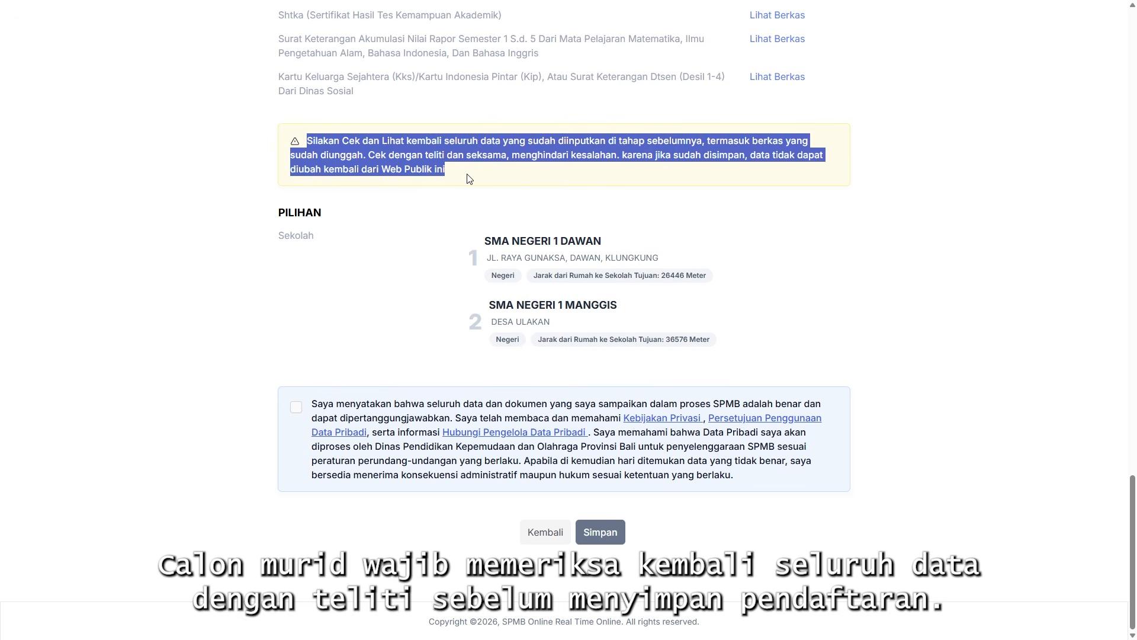
{"action": "left_click", "coordinate": [942, 228]}
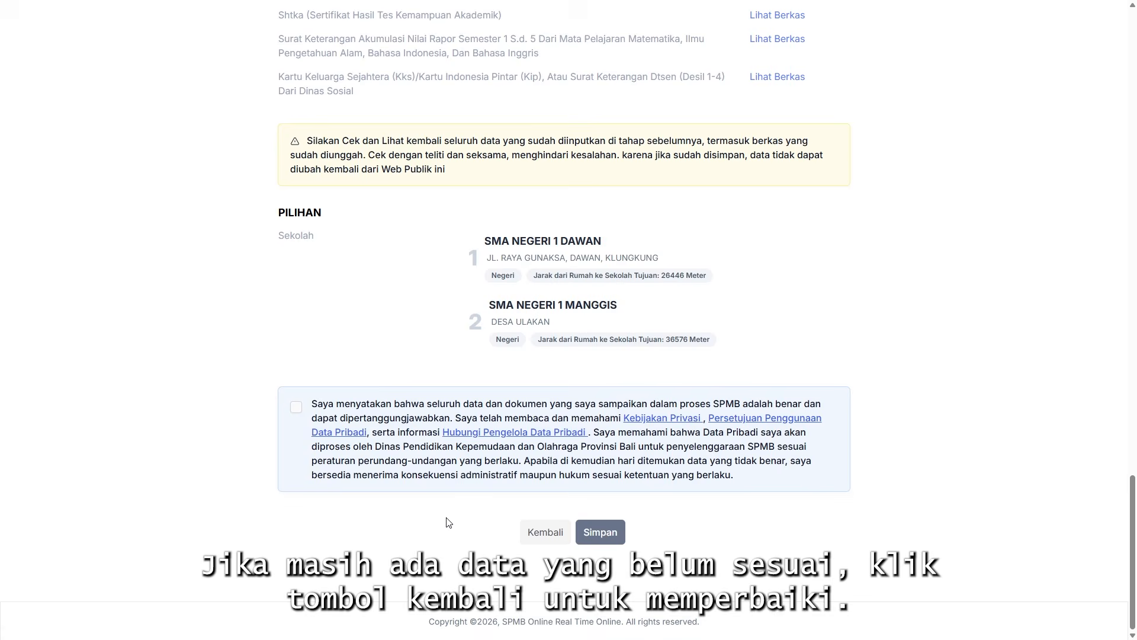
{"action": "left_click", "coordinate": [297, 408]}
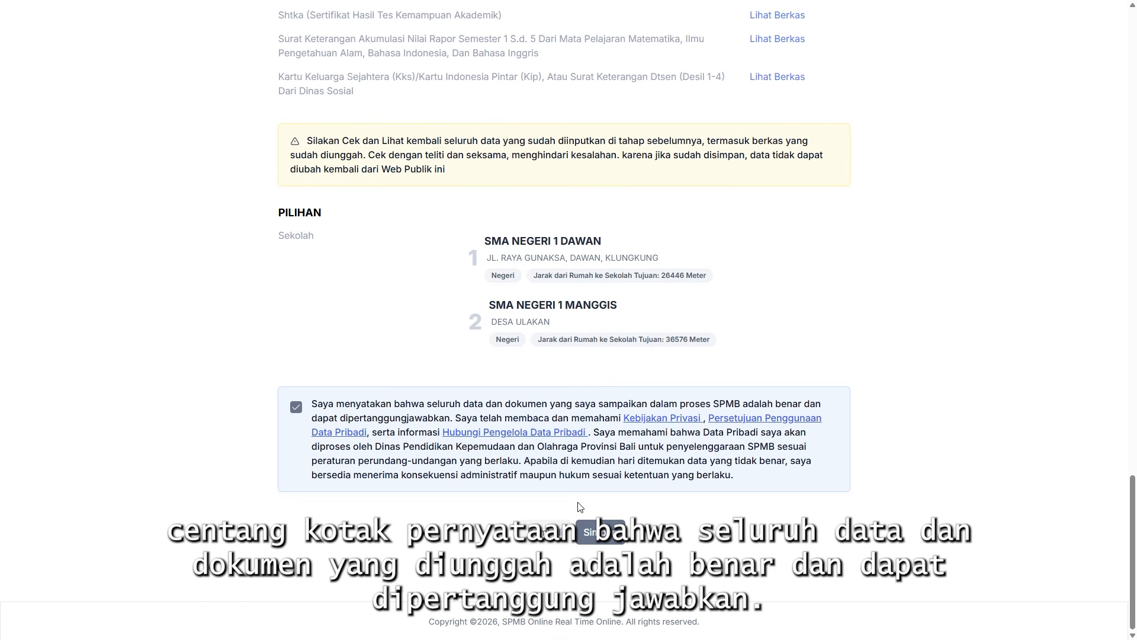
{"action": "left_click", "coordinate": [595, 532]}
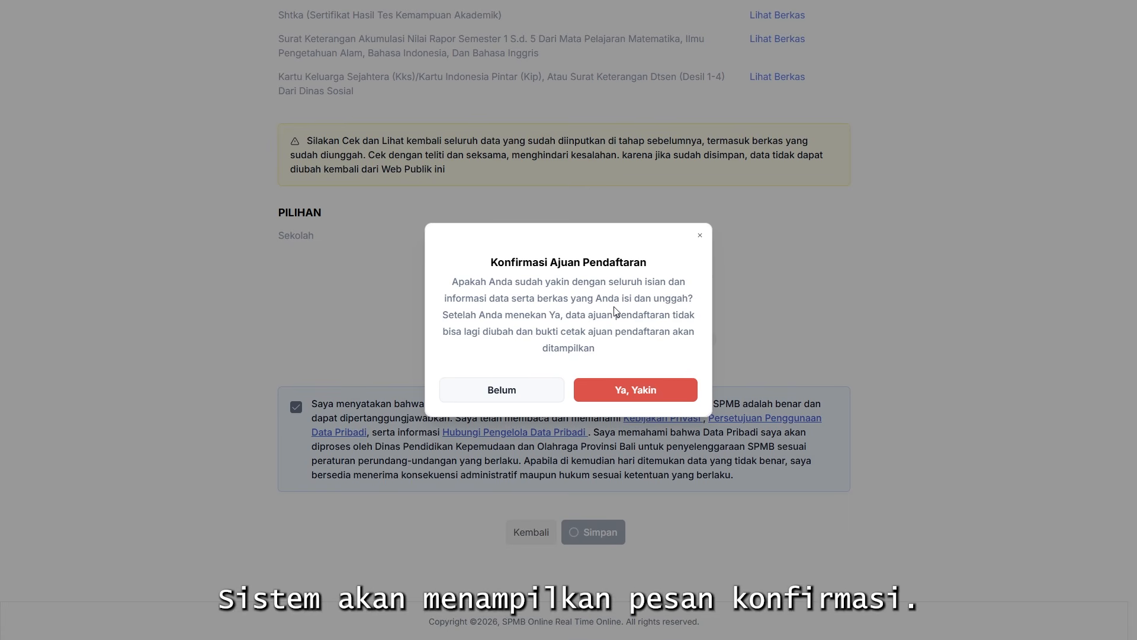
{"action": "left_click", "coordinate": [633, 396]}
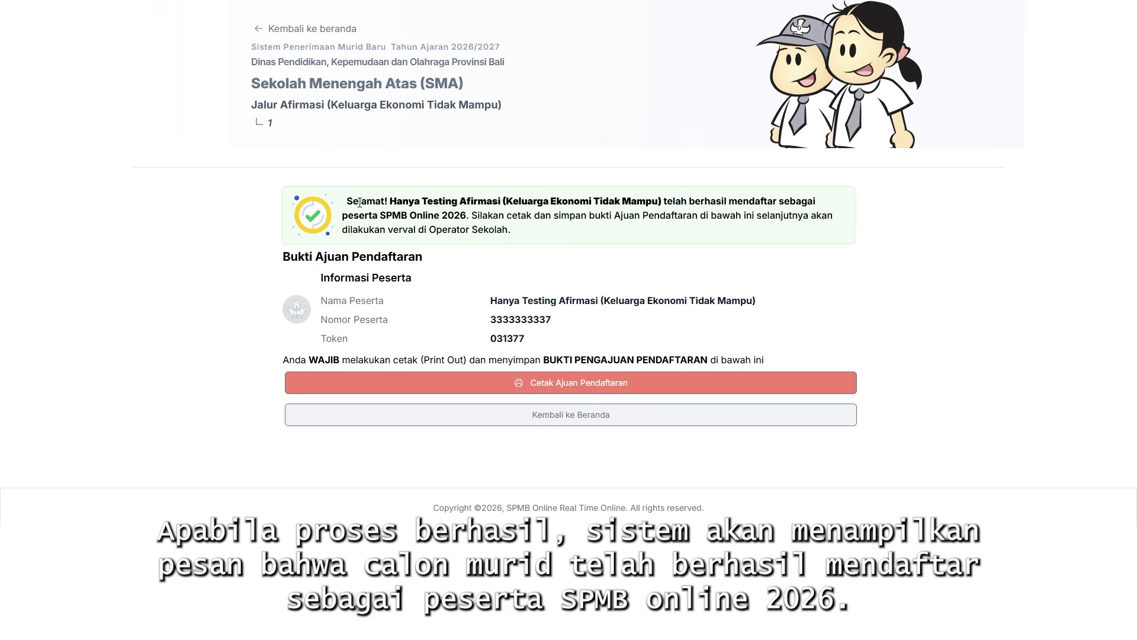
Read the registration notice and save the printed registration proof as a PDF in the Domisili (Krama Desa Adat) folder
{"action": "left_click_drag", "start_coordinate": [341, 202], "coordinate": [522, 234]}
{"action": "left_click", "coordinate": [564, 275]}
{"action": "left_click_drag", "start_coordinate": [283, 361], "coordinate": [770, 362]}
{"action": "left_click", "coordinate": [822, 353]}
{"action": "left_click", "coordinate": [640, 388]}
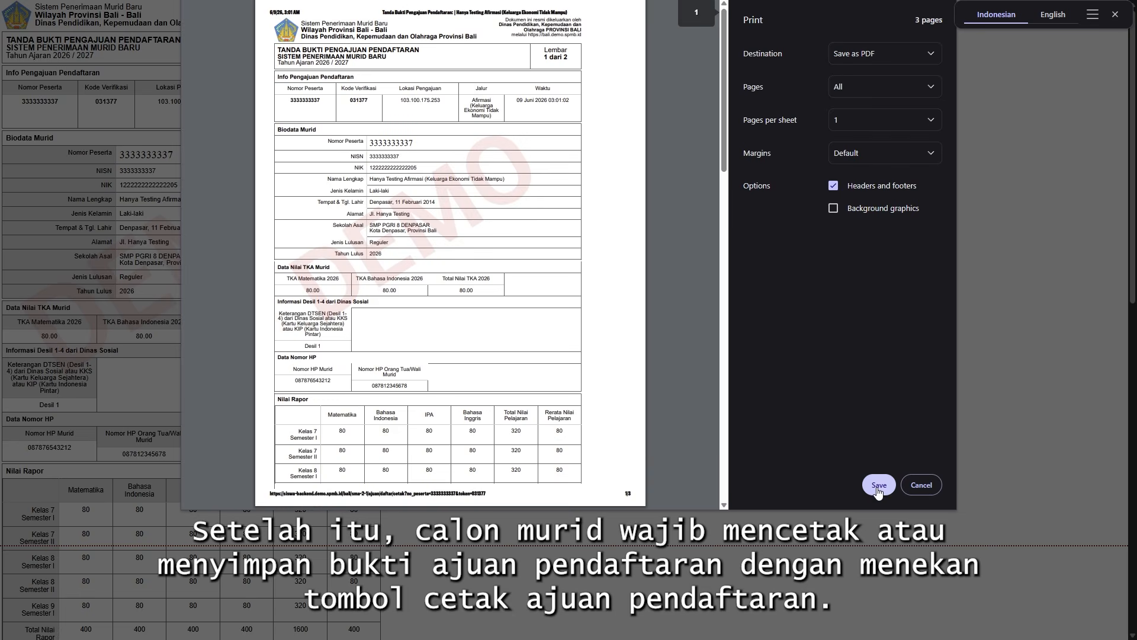
{"action": "left_click", "coordinate": [879, 485]}
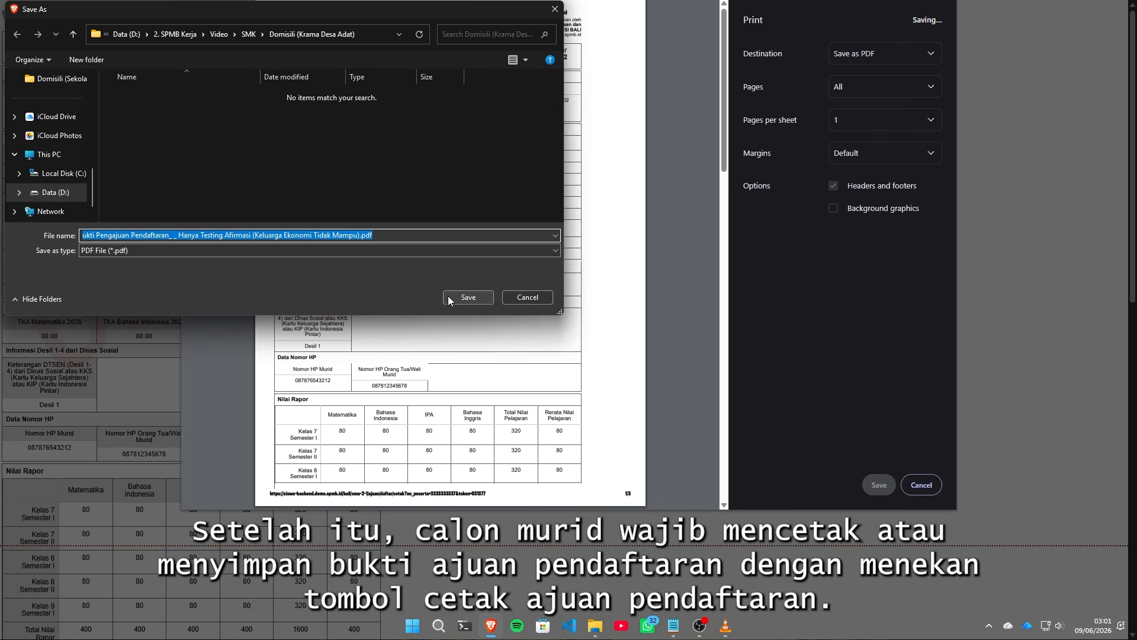
{"action": "left_click", "coordinate": [456, 299]}
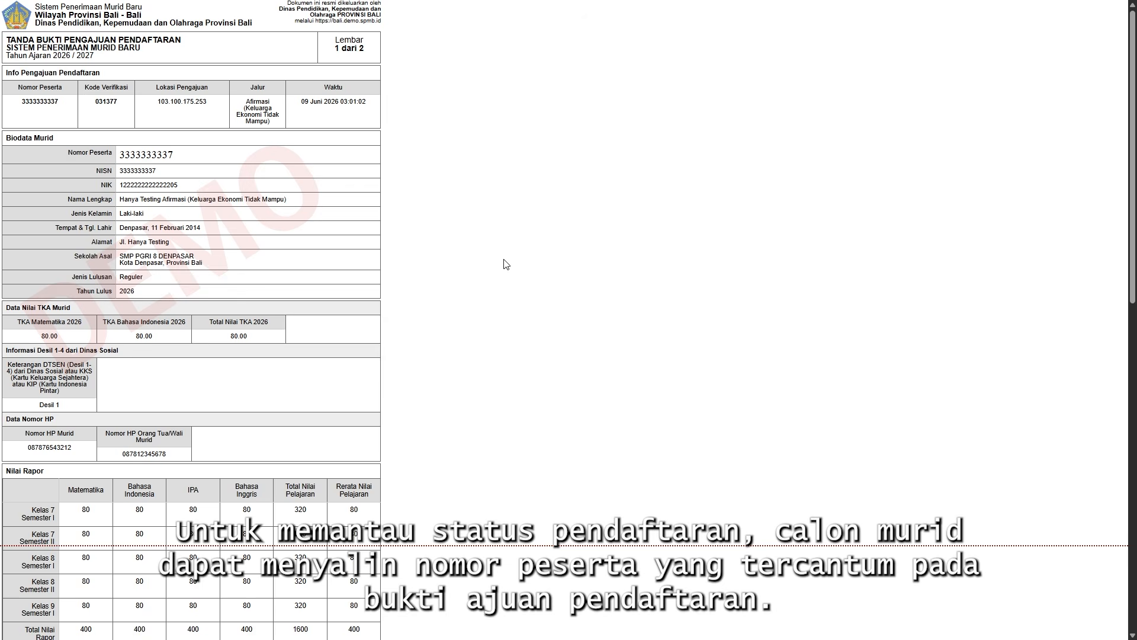
Copy the participant number from the Bukti Ajuan Pendaftaran page and return to the admission home page
{"action": "key", "text": "alt+Tab"}
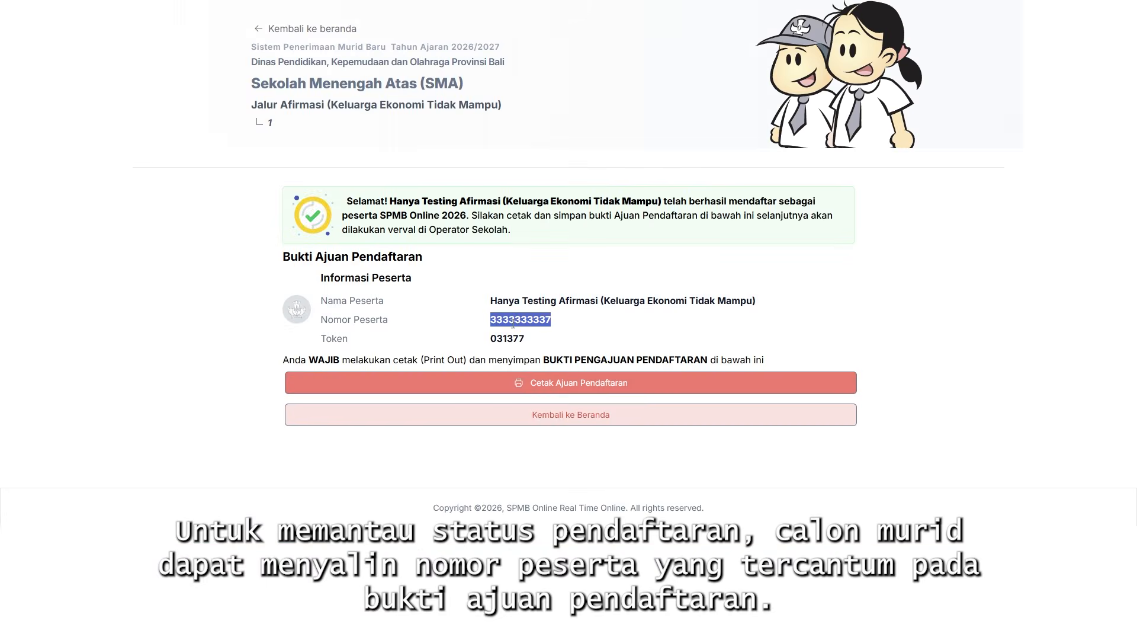
{"action": "right_click", "coordinate": [513, 323]}
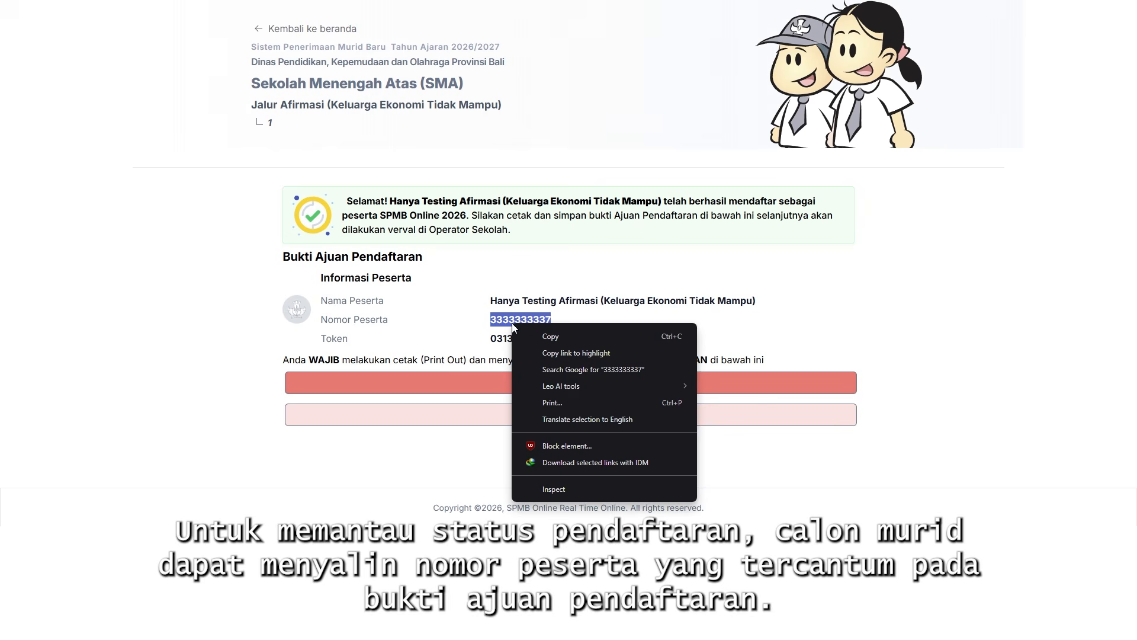
{"action": "left_click", "coordinate": [541, 337]}
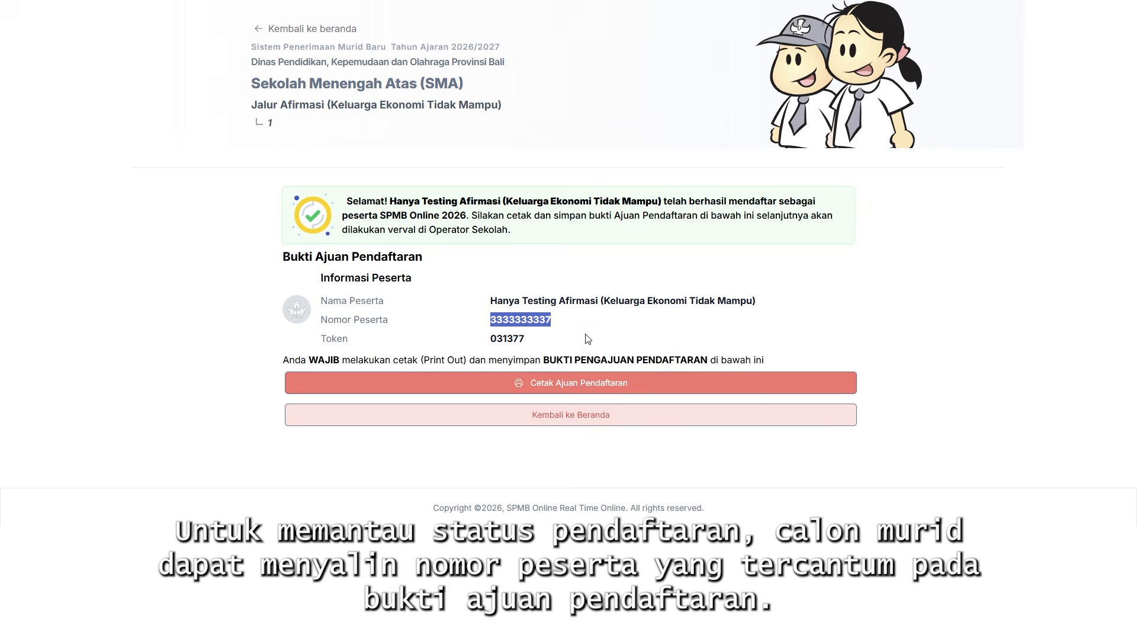
{"action": "left_click", "coordinate": [577, 420]}
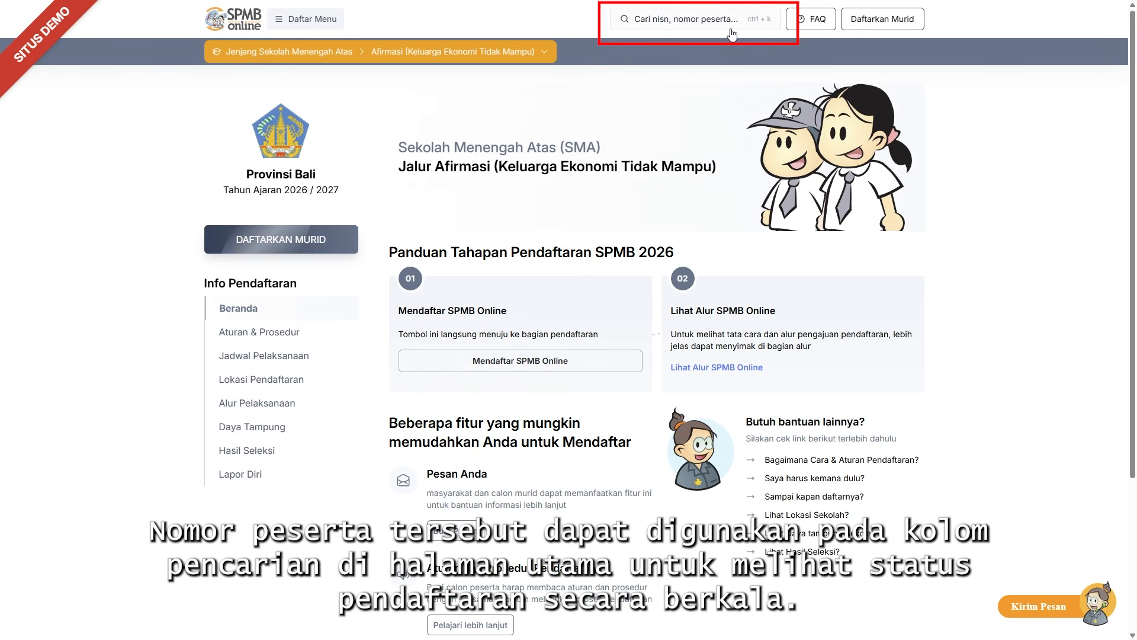
Search the site for the copied participant number and examine the student's biodata, registration details and submission status
{"action": "left_click", "coordinate": [699, 20]}
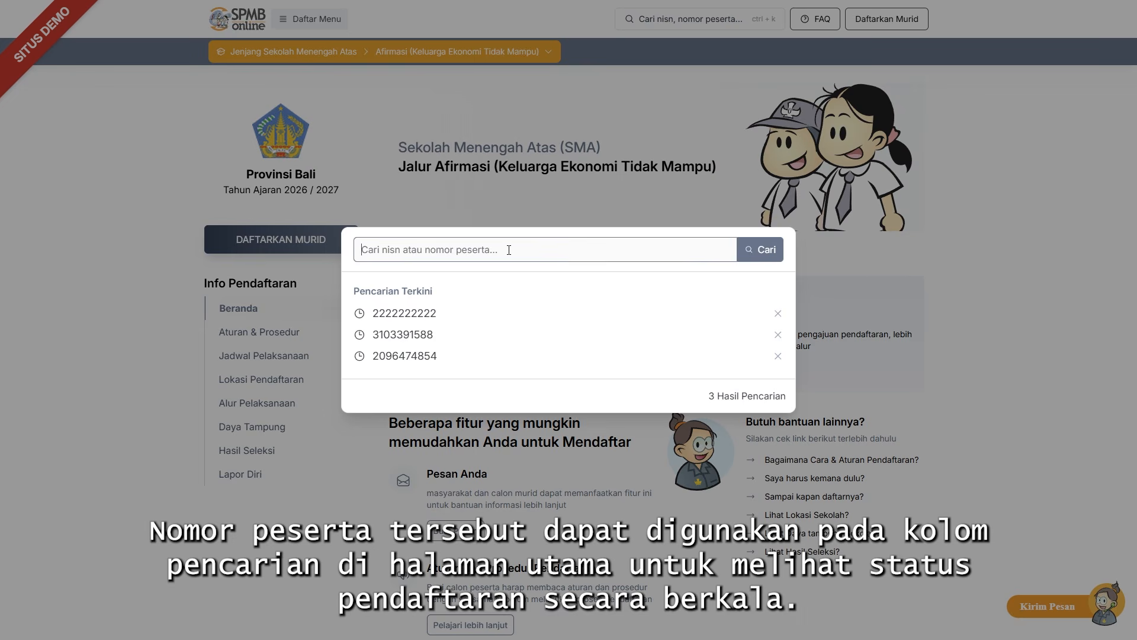
{"action": "key", "text": "ctrl+v"}
{"action": "left_click", "coordinate": [761, 258]}
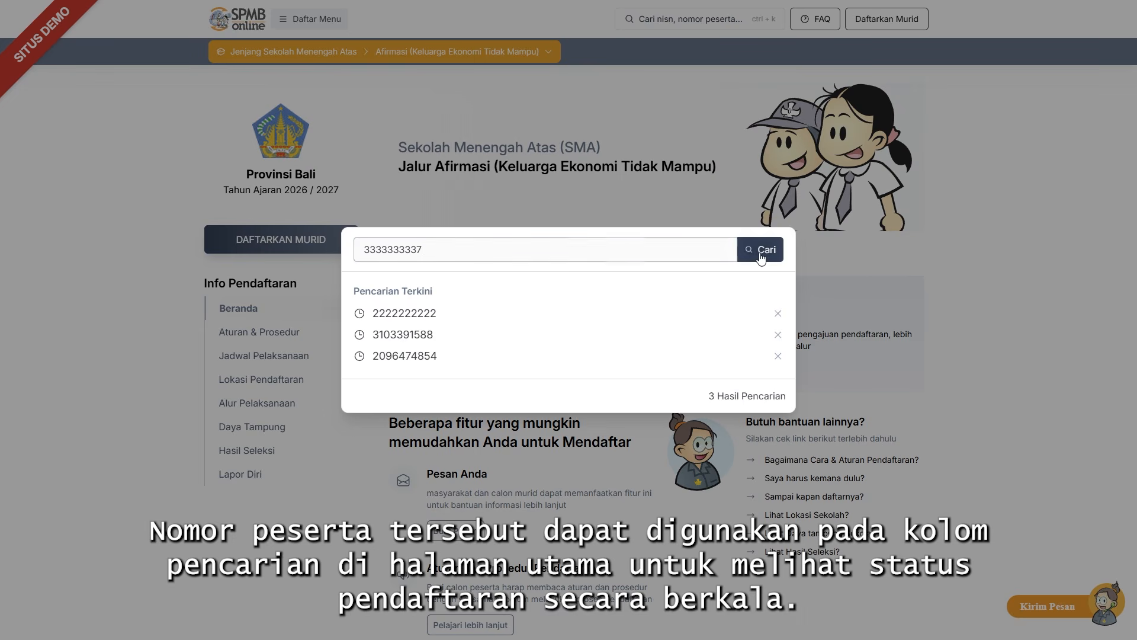
{"action": "left_click", "coordinate": [759, 254]}
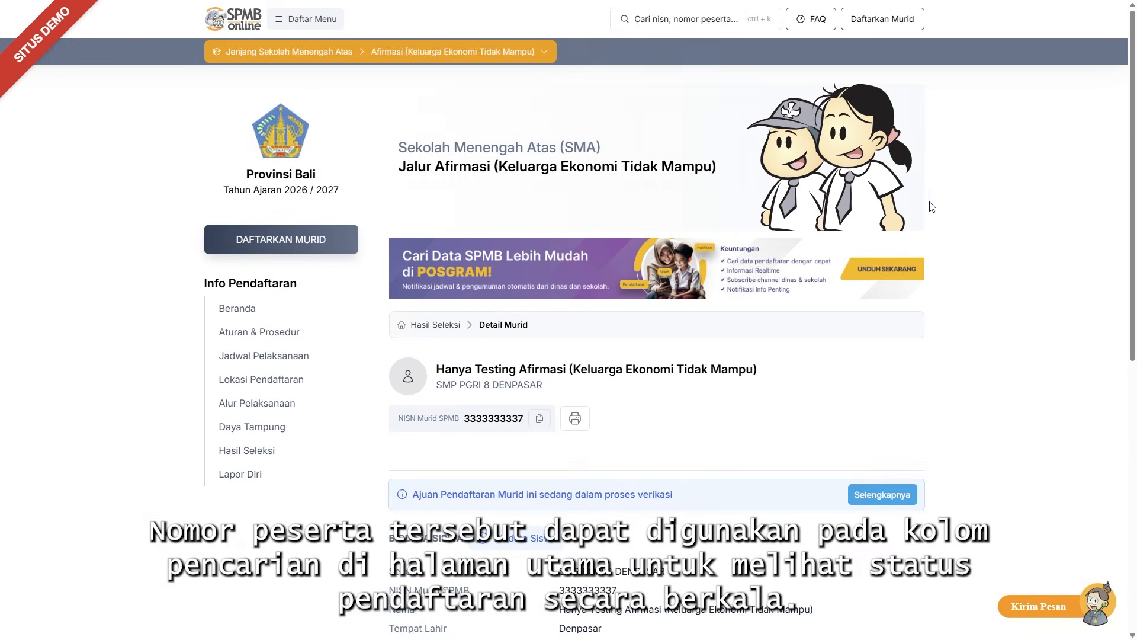
{"action": "scroll", "coordinate": [1135, 234], "scroll_direction": "down", "scroll_amount": 3}
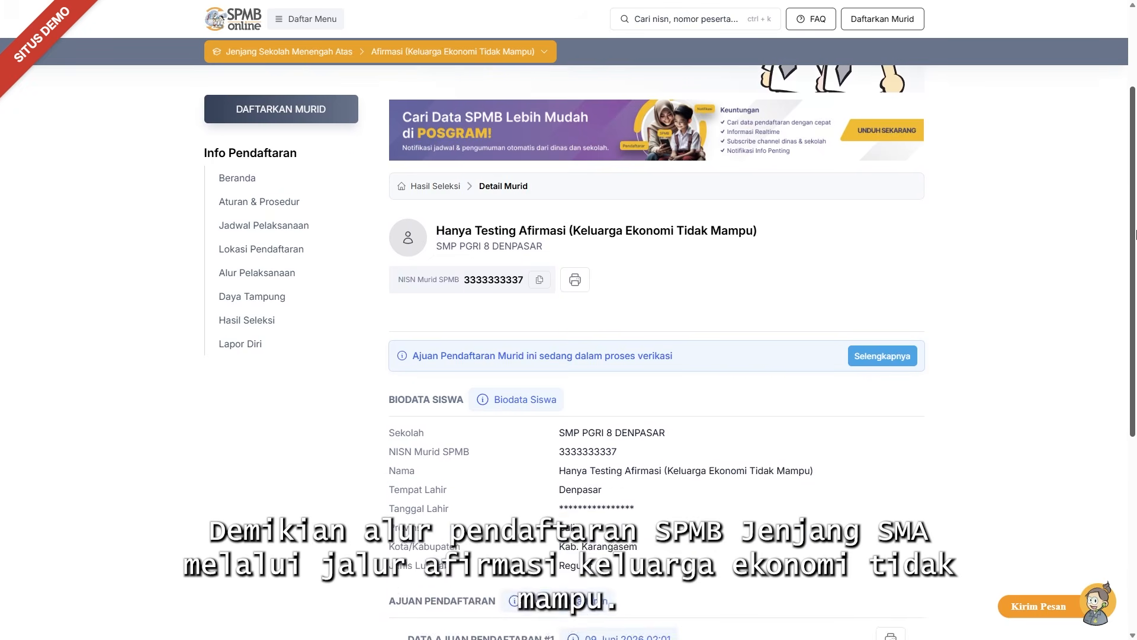
{"action": "left_click_drag", "start_coordinate": [1135, 234], "coordinate": [1135, 434]}
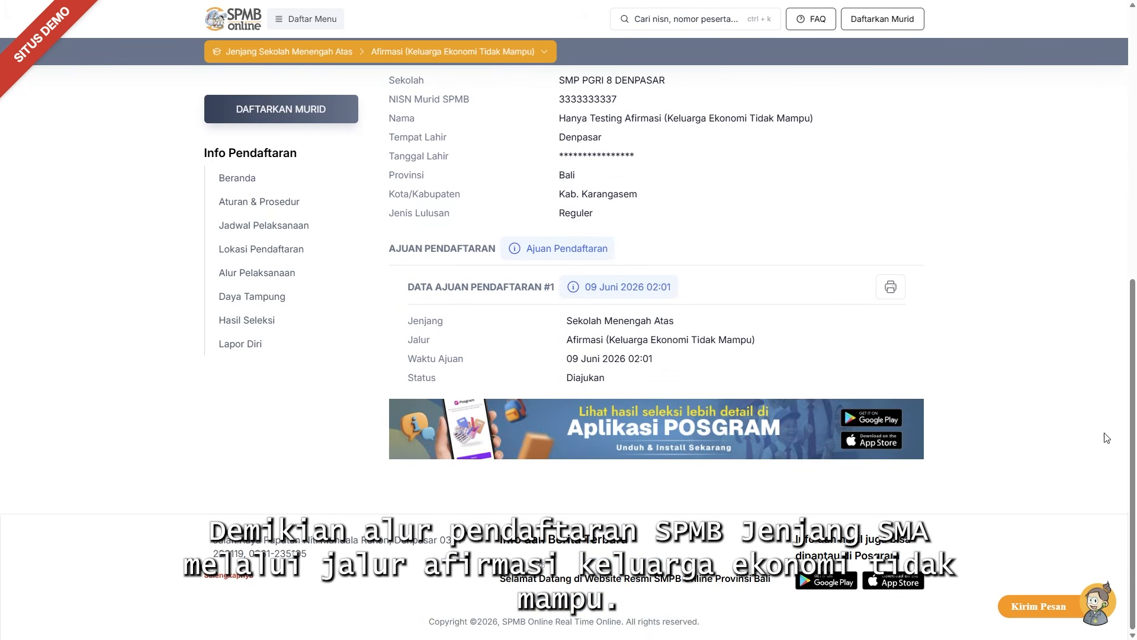
{"action": "scroll", "coordinate": [1031, 366], "scroll_direction": "up", "scroll_amount": 5}
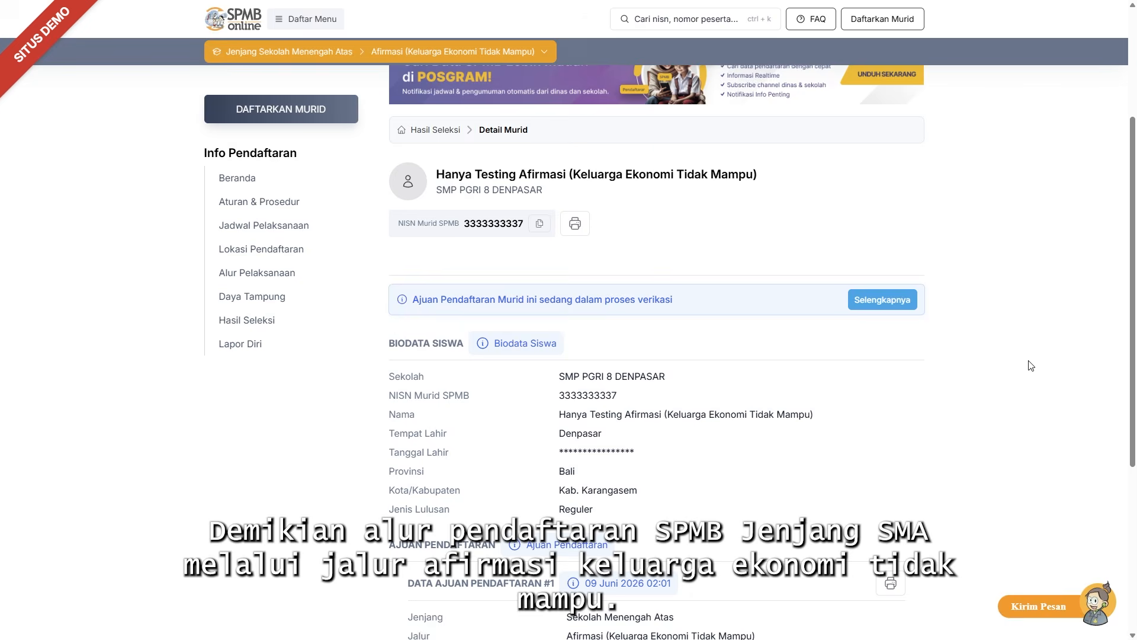